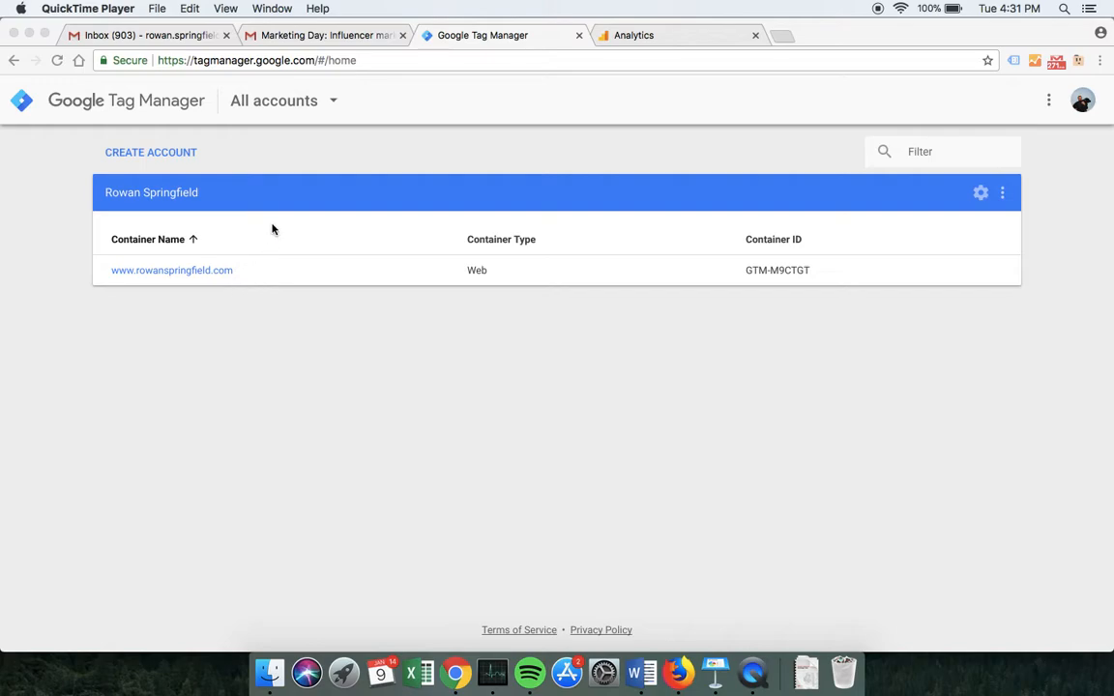
Open the website's web container and review its Google Tag Manager installation code for the head and body
left_click(192, 274)
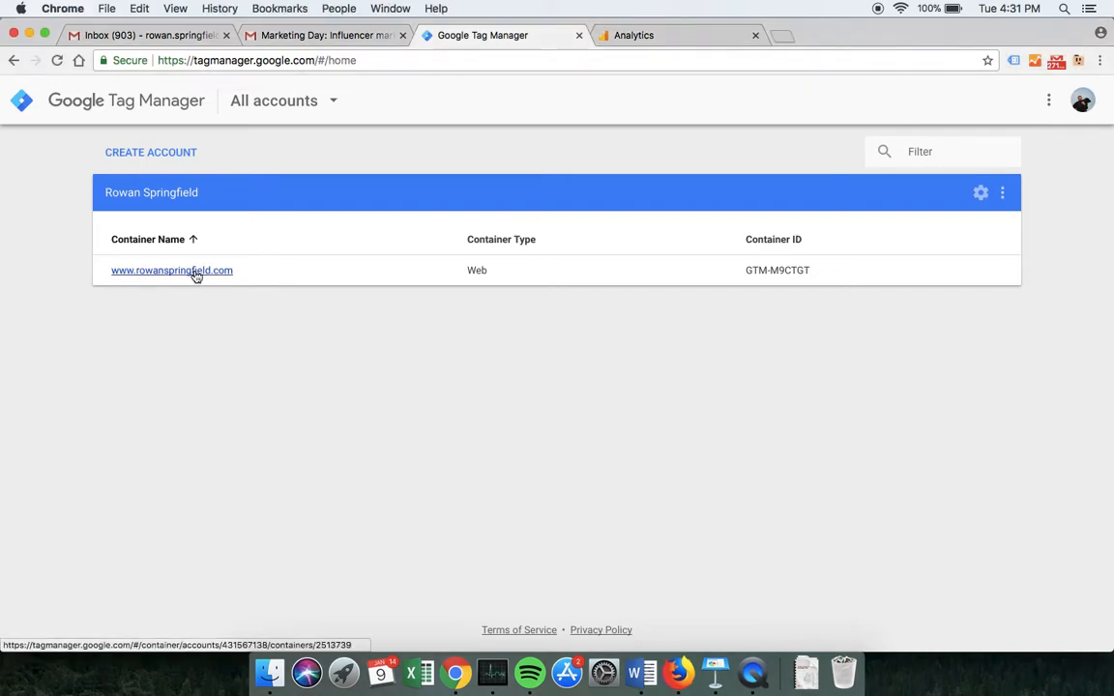
left_click(195, 275)
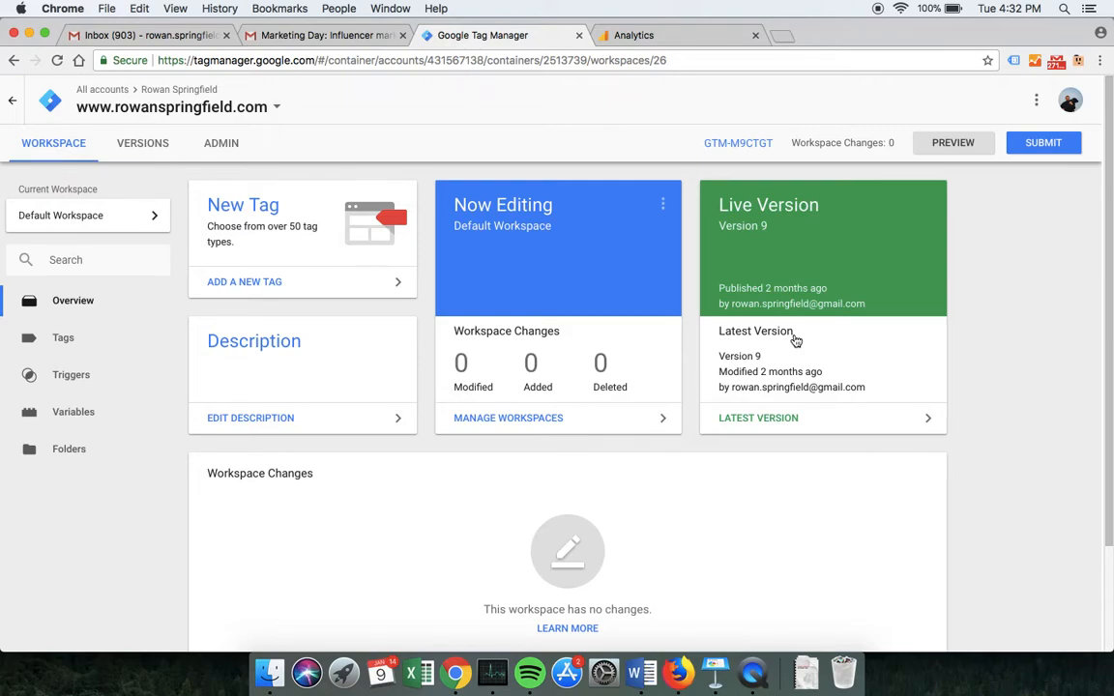
left_click(740, 143)
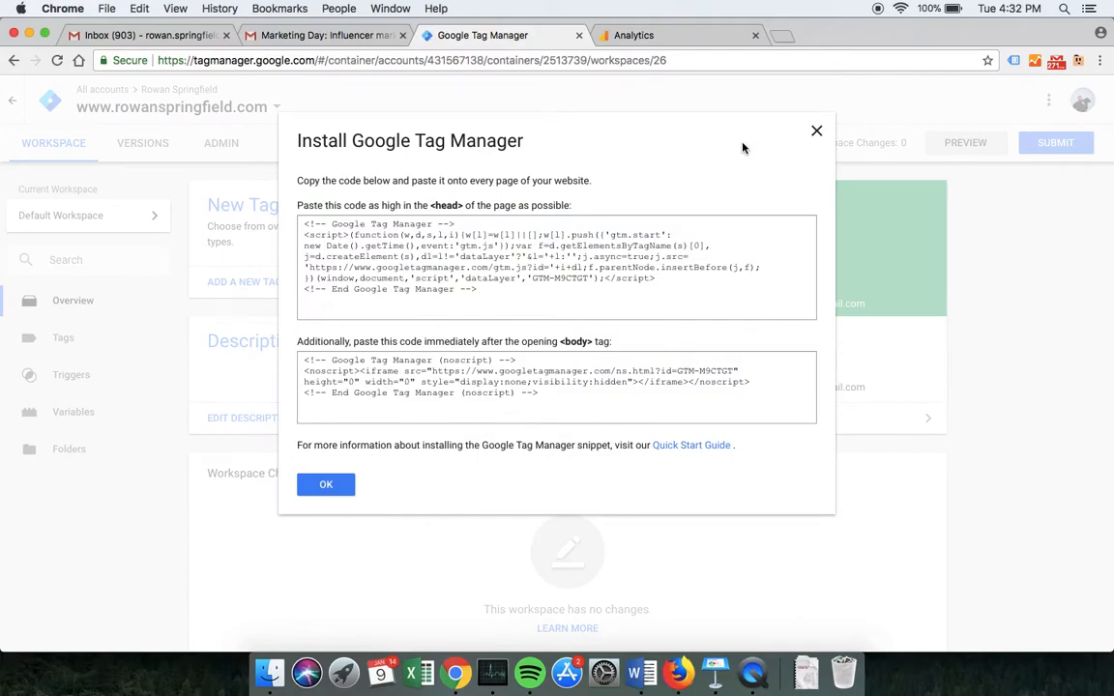
left_click(817, 132)
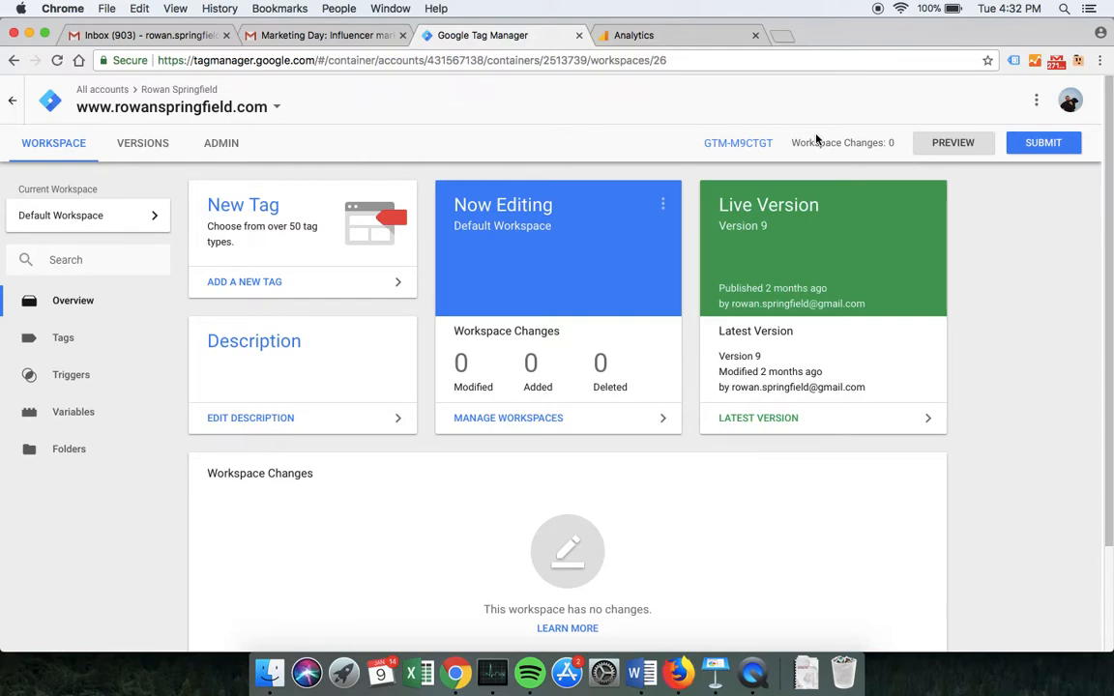
Create a new tag in the container and set its tag type to Universal Analytics
left_click(253, 215)
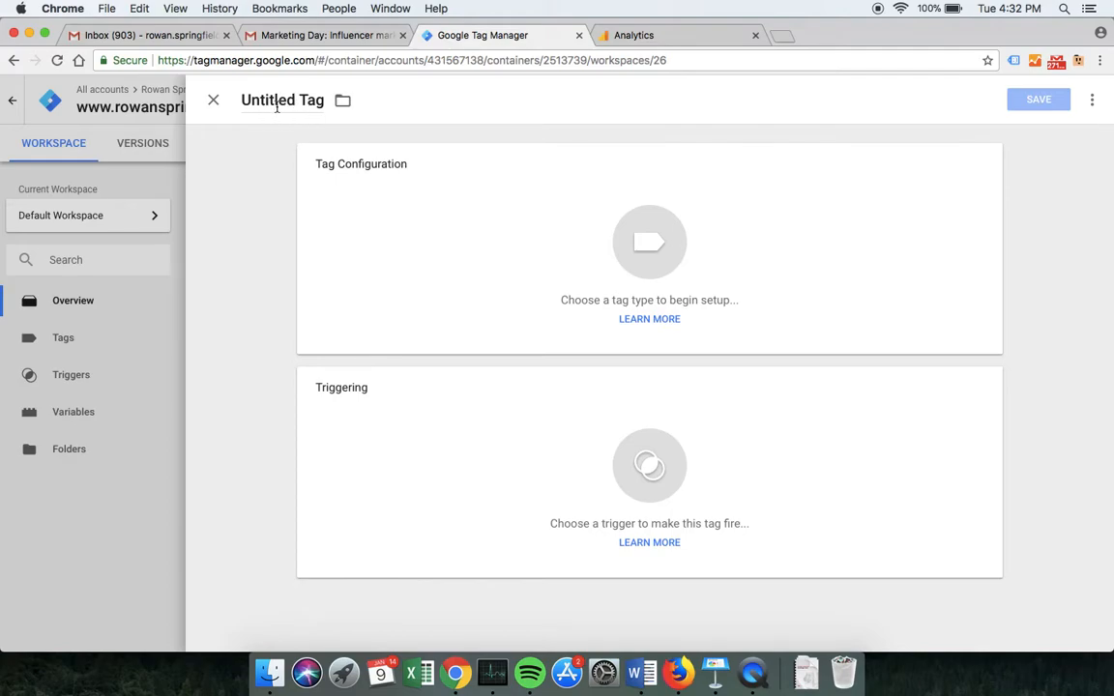
left_click(551, 227)
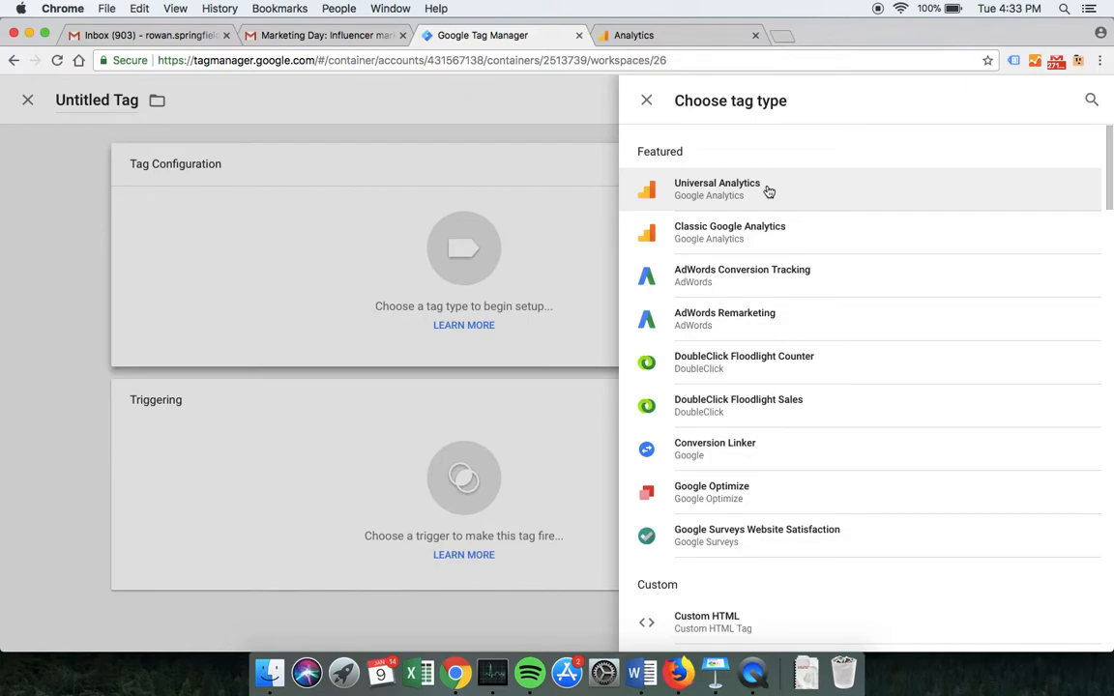
left_click(768, 191)
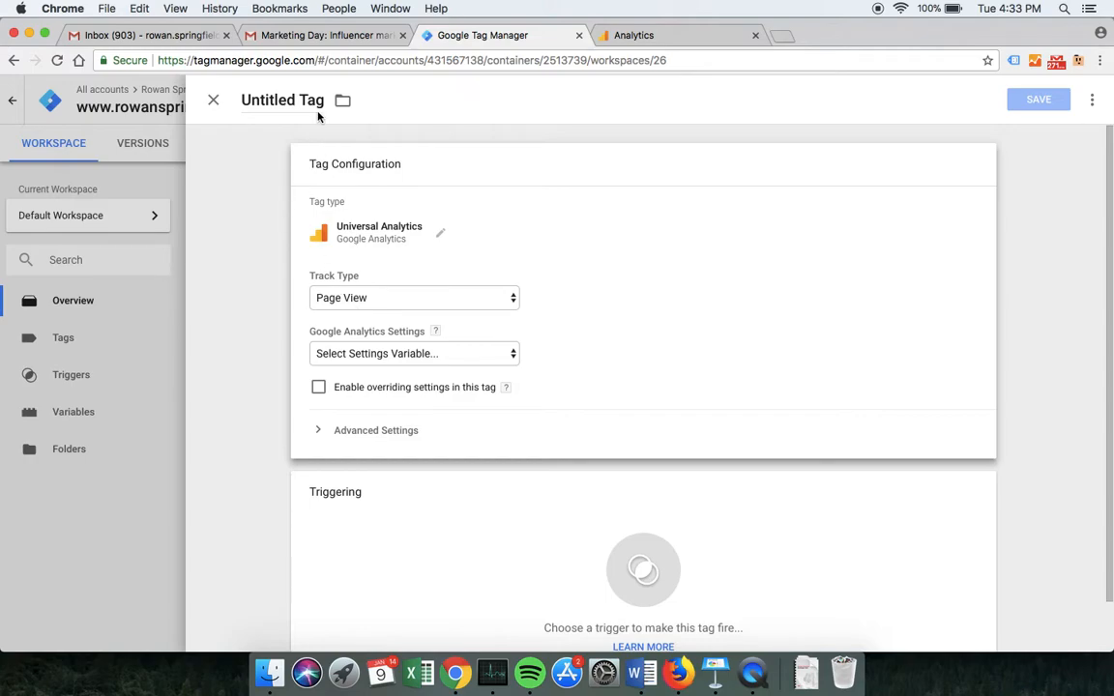
Name the new tag "GA Pageview" and reopen its tag configuration for editing
left_click(285, 101)
triple_click(285, 101)
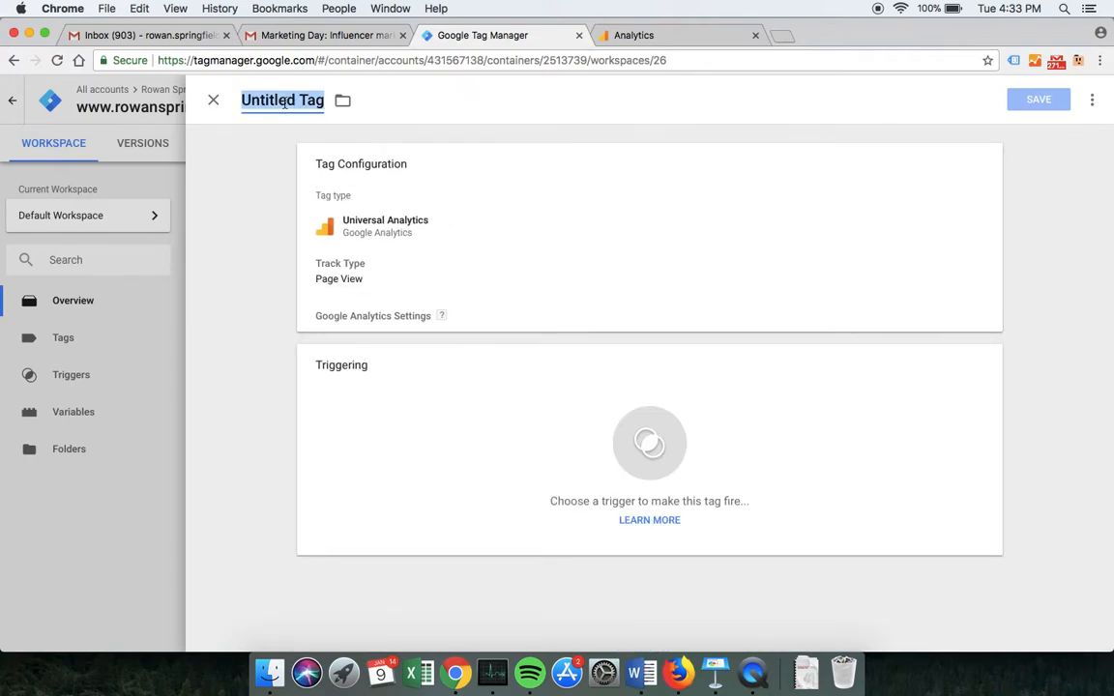
type("GA")
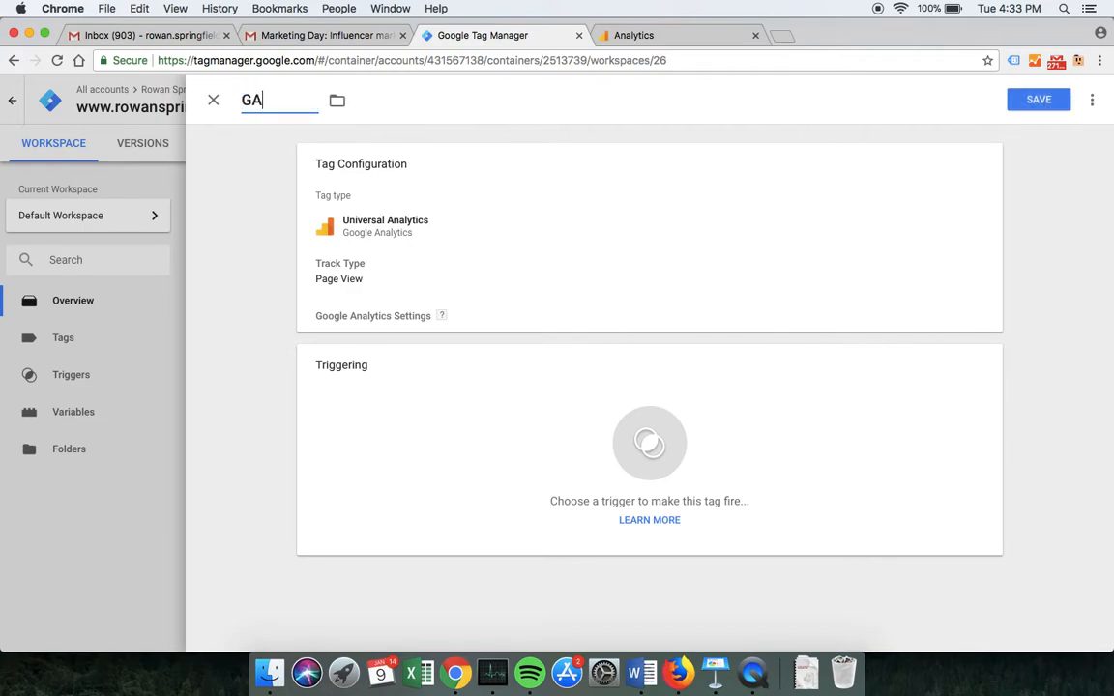
type(" Pageview")
left_click(515, 254)
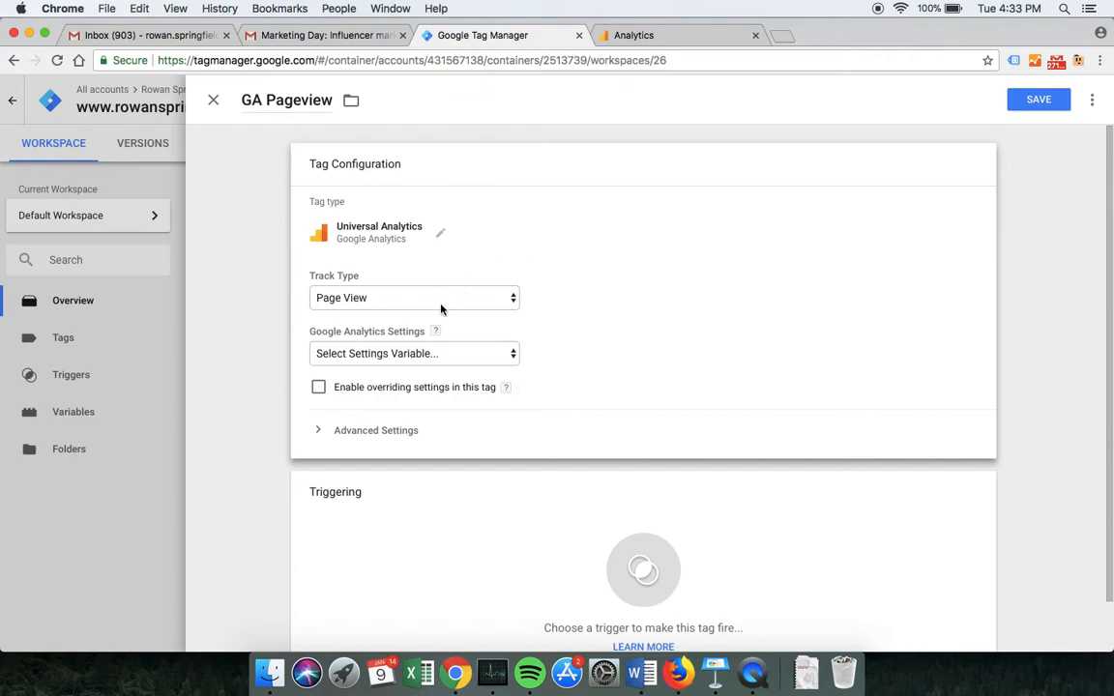
Create a new Google Analytics Settings variable for the tag and name it "GA Tracking"
left_click(454, 354)
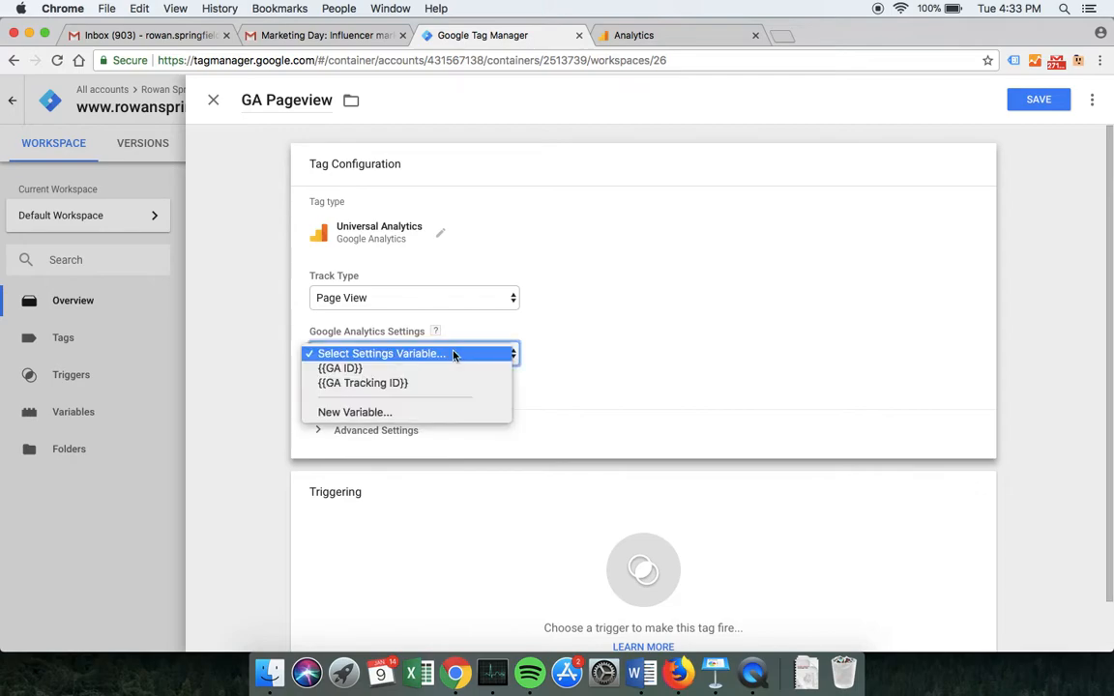
left_click(388, 414)
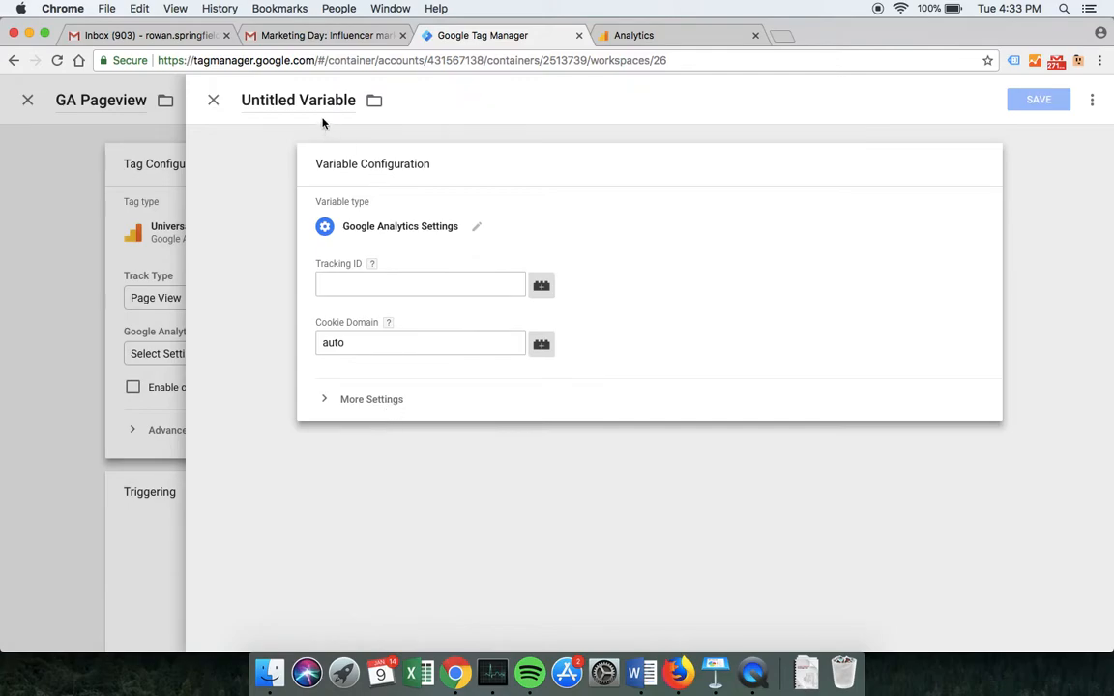
left_click(314, 106)
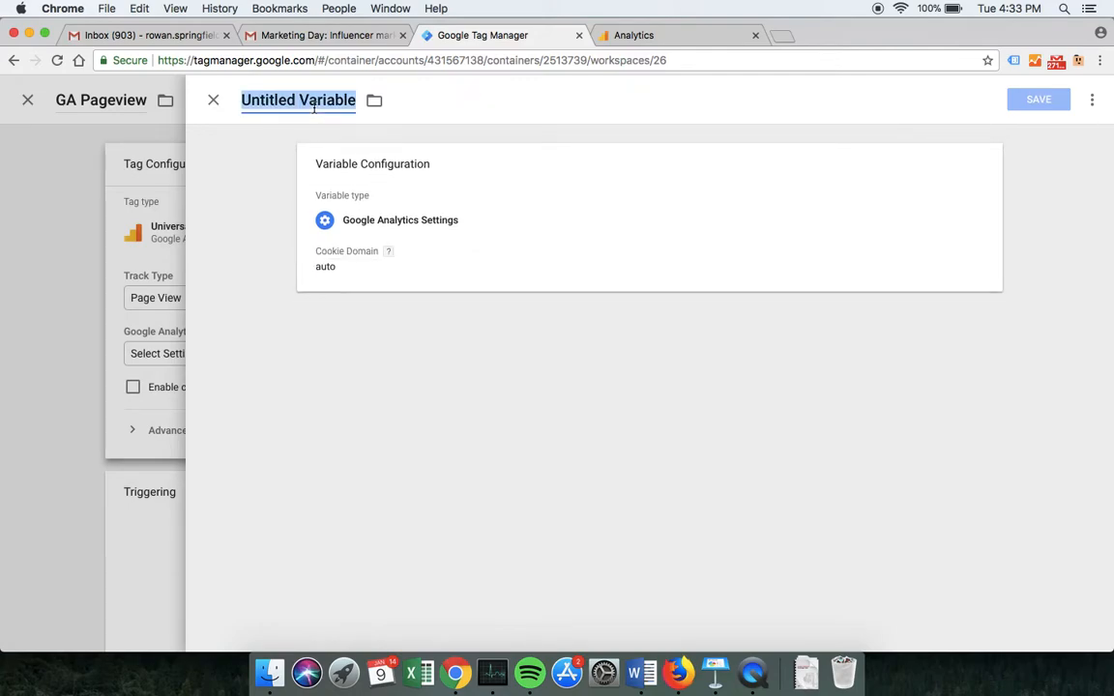
type("GA T")
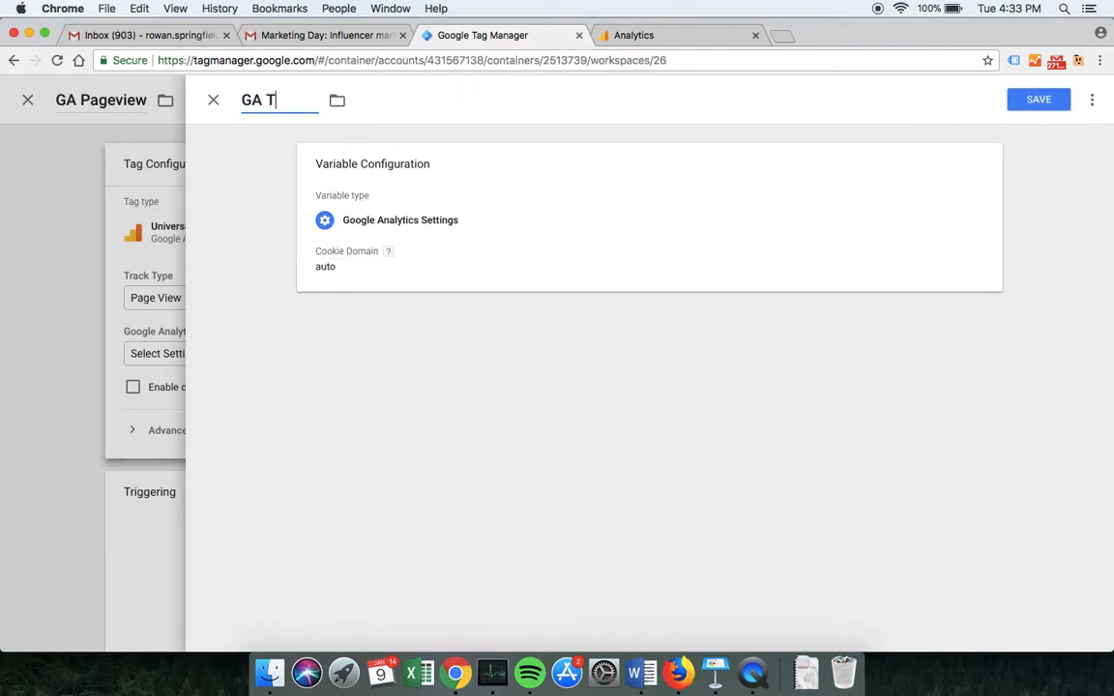
type("racking")
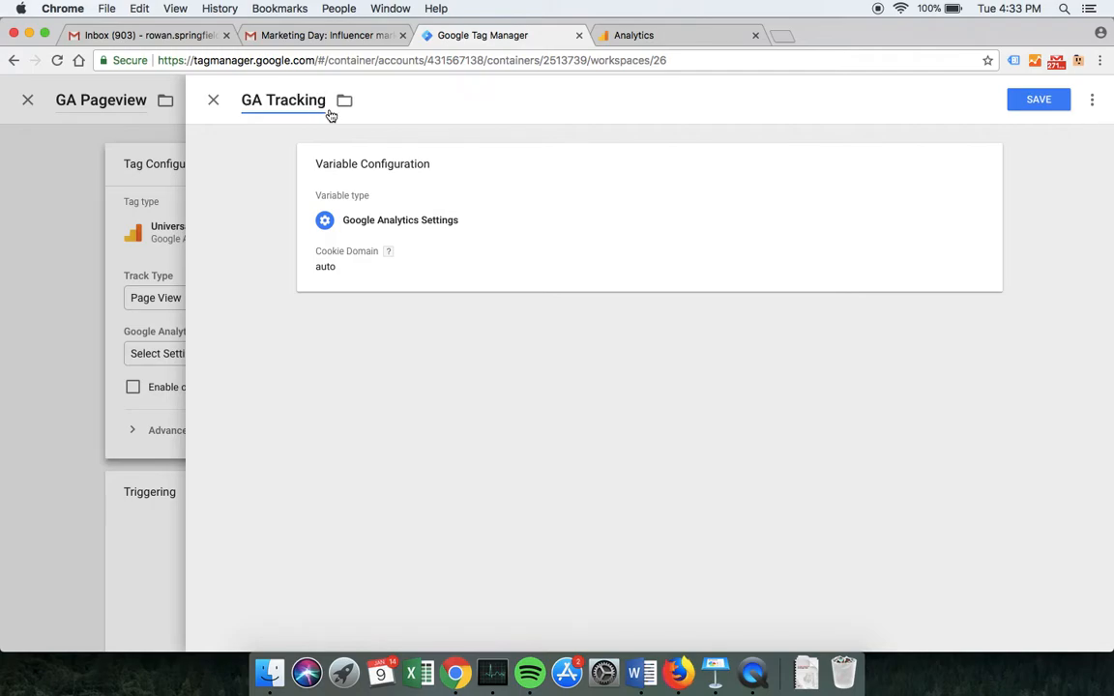
left_click(624, 222)
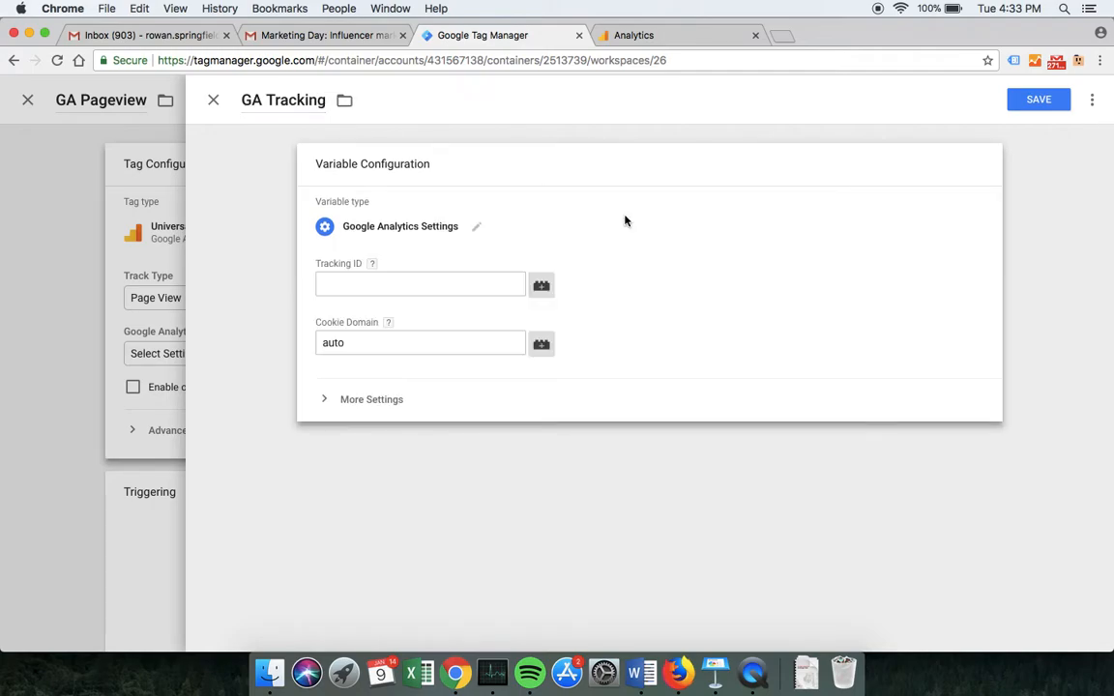
Switch to Google Analytics and copy the tracking ID from the property's Tracking Code page in the admin settings
mouse_move(373, 269)
left_click(634, 35)
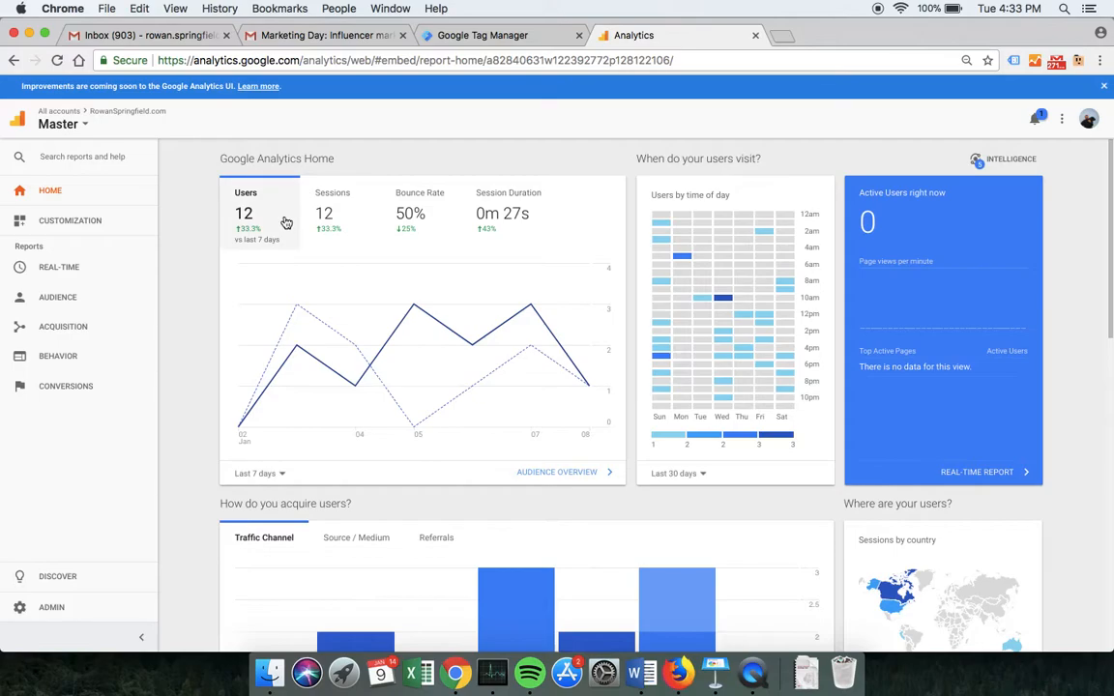
left_click(53, 608)
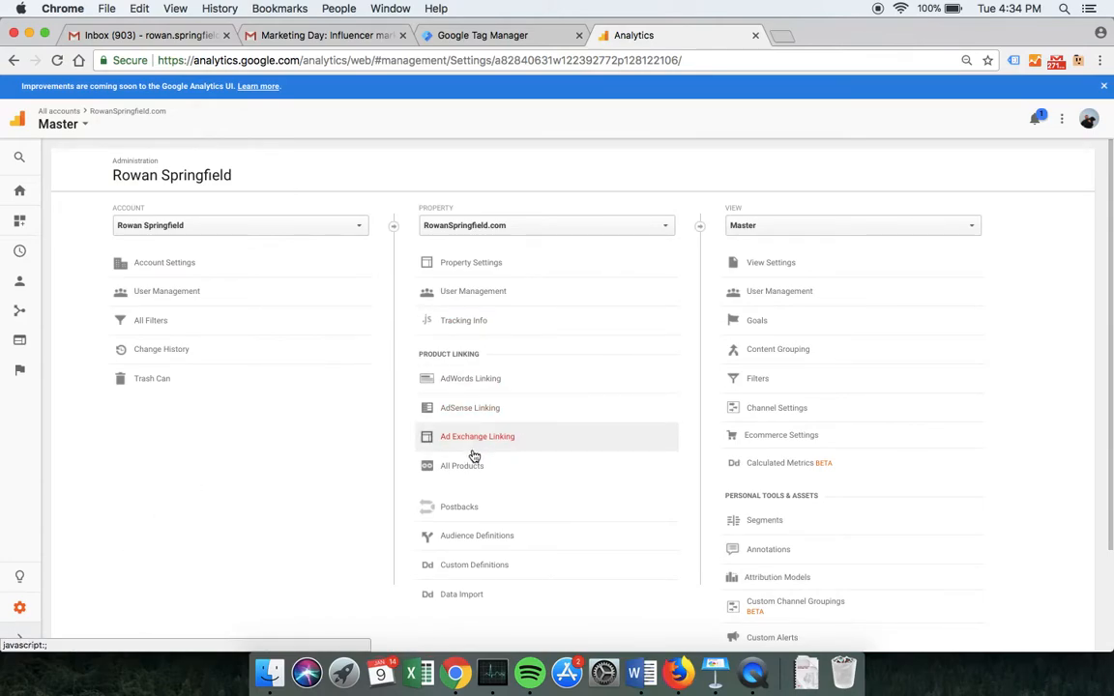
left_click(494, 328)
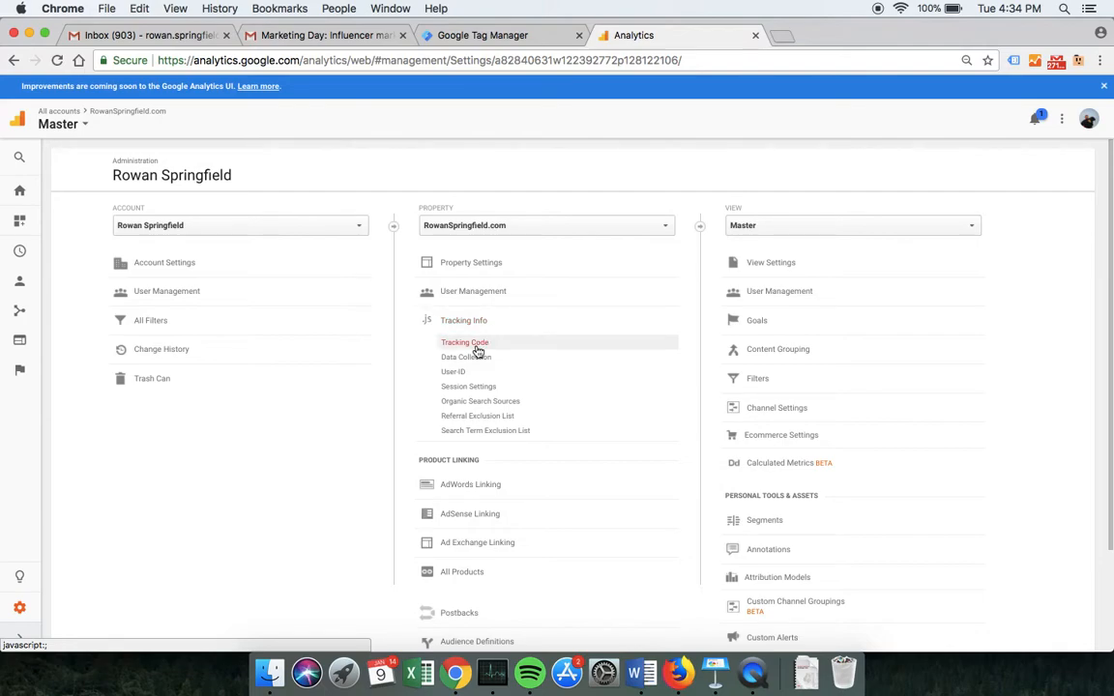
left_click(464, 35)
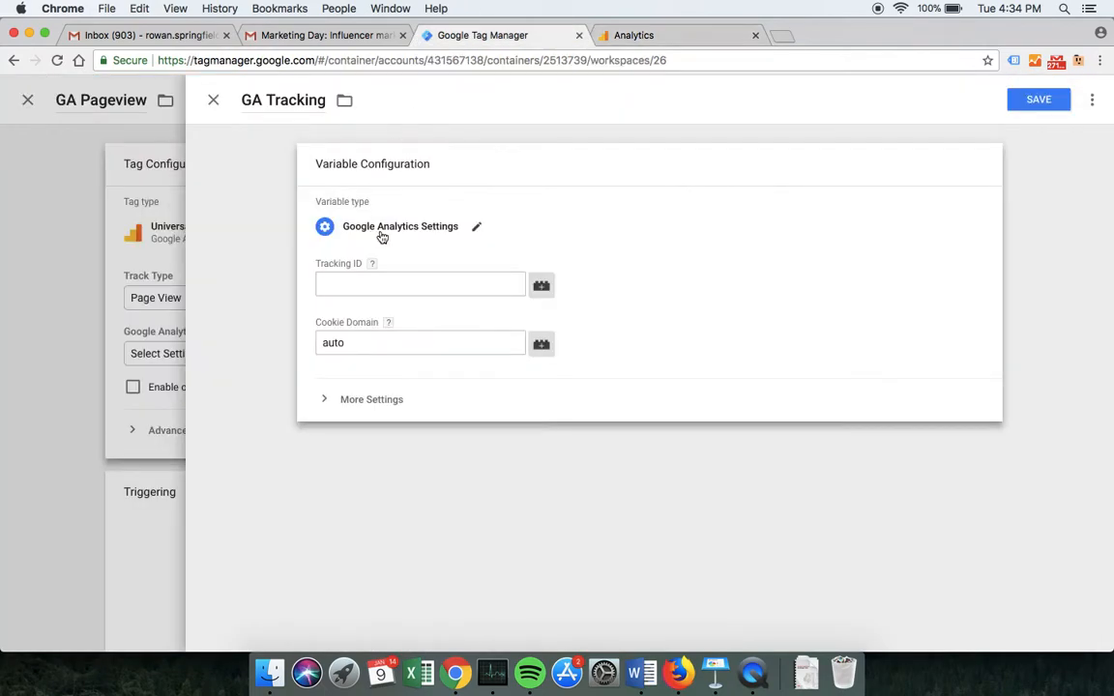
left_click(633, 35)
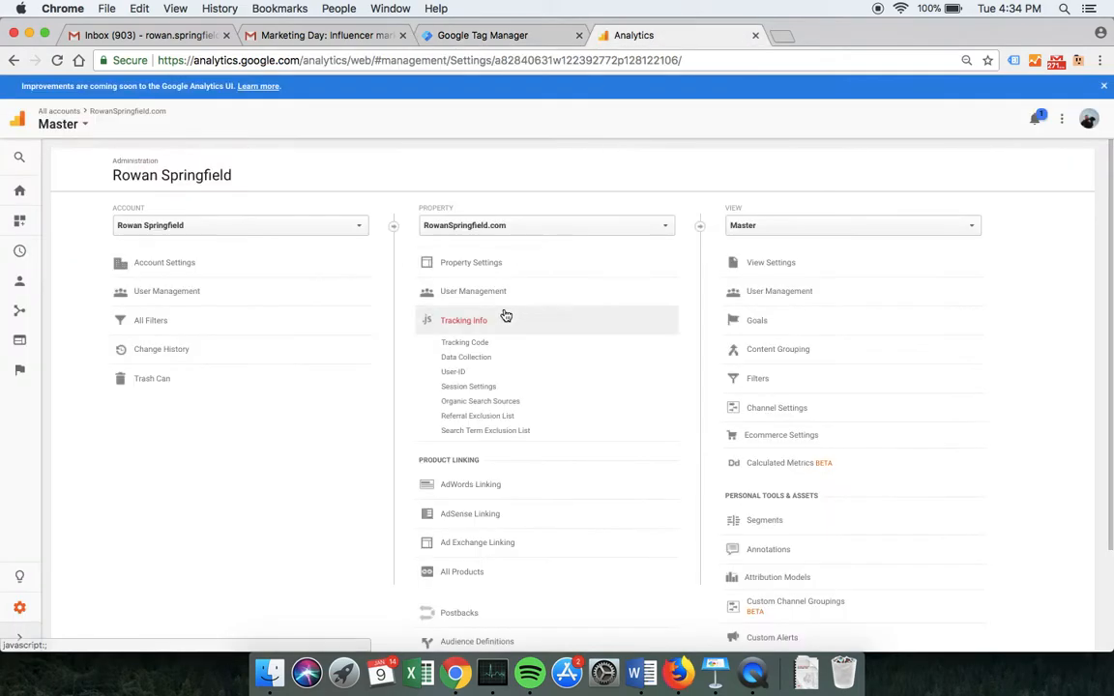
left_click(482, 344)
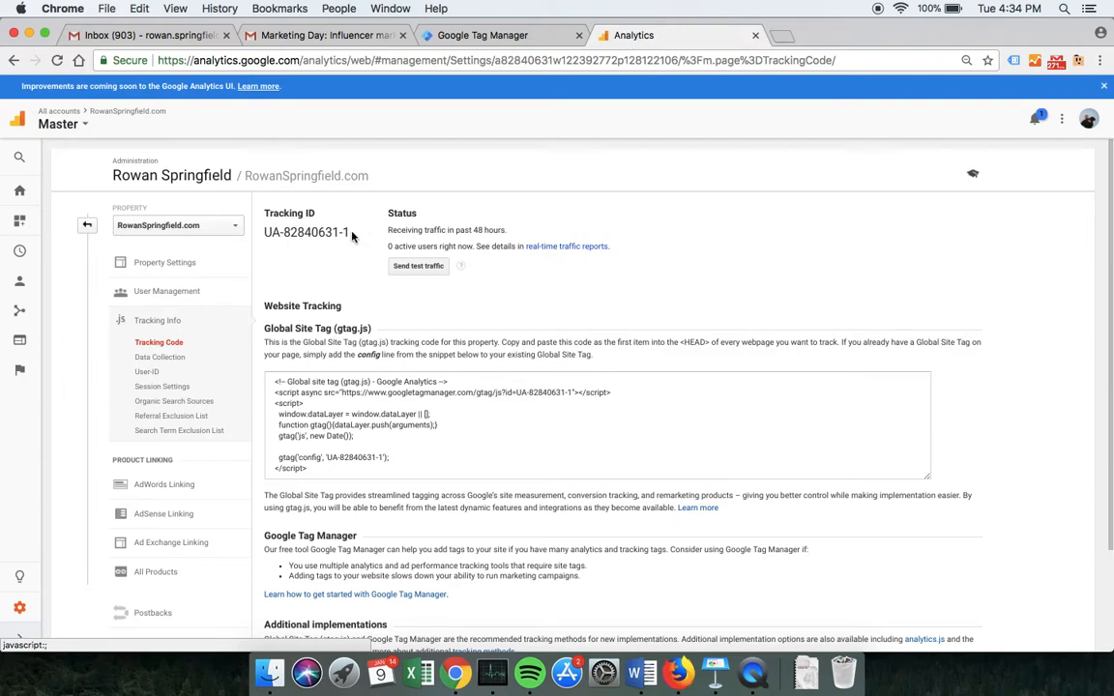
left_click_drag(351, 235, 266, 233)
key("super+c")
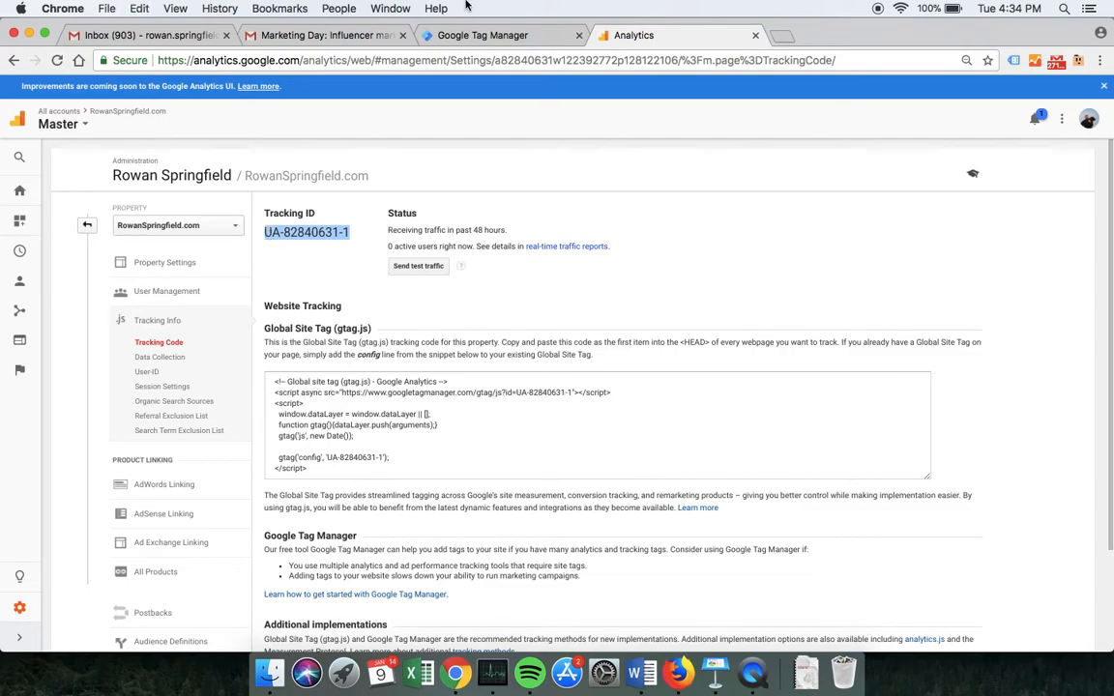
Return to Google Tag Manager, paste the copied tracking ID into the GA Tracking variable and save it
left_click(422, 35)
left_click(396, 284)
key("super+v")
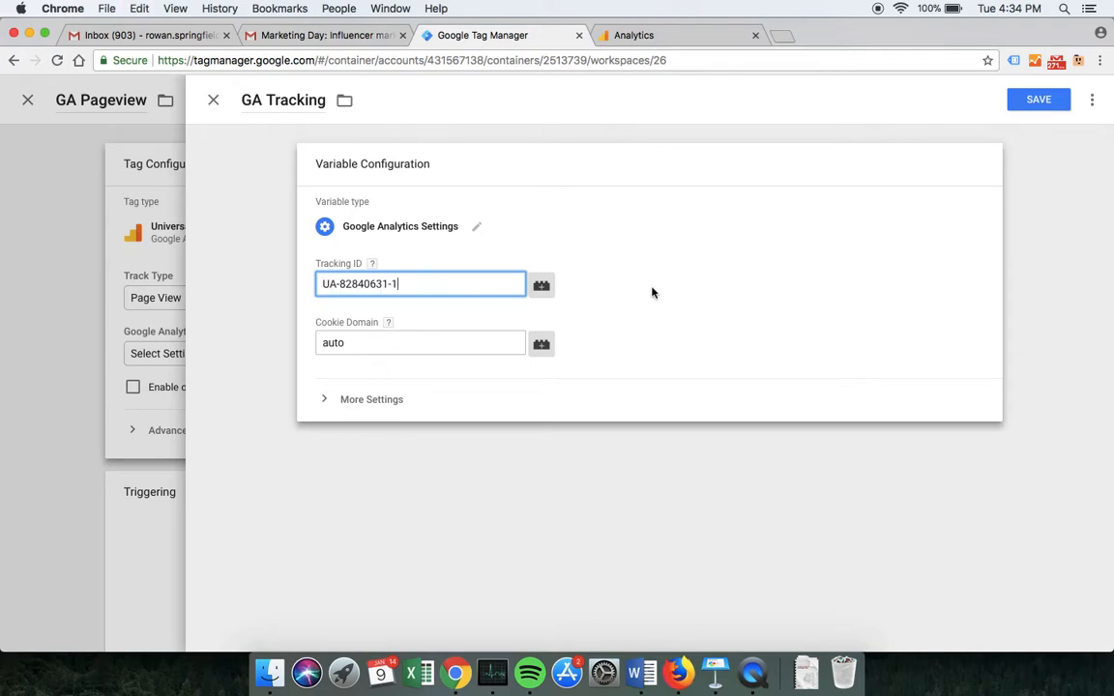
left_click(1036, 100)
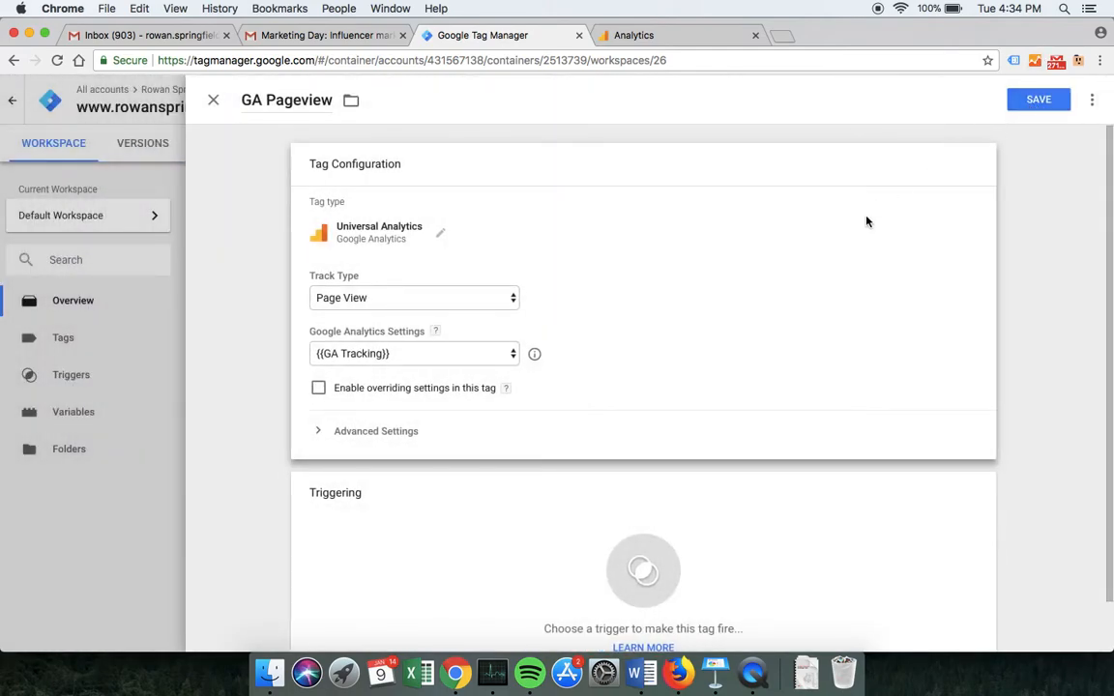
Add the All Pages trigger to the GA Pageview tag and save the tag
scroll(867, 221, "down", 1)
scroll(527, 287, "up", 1)
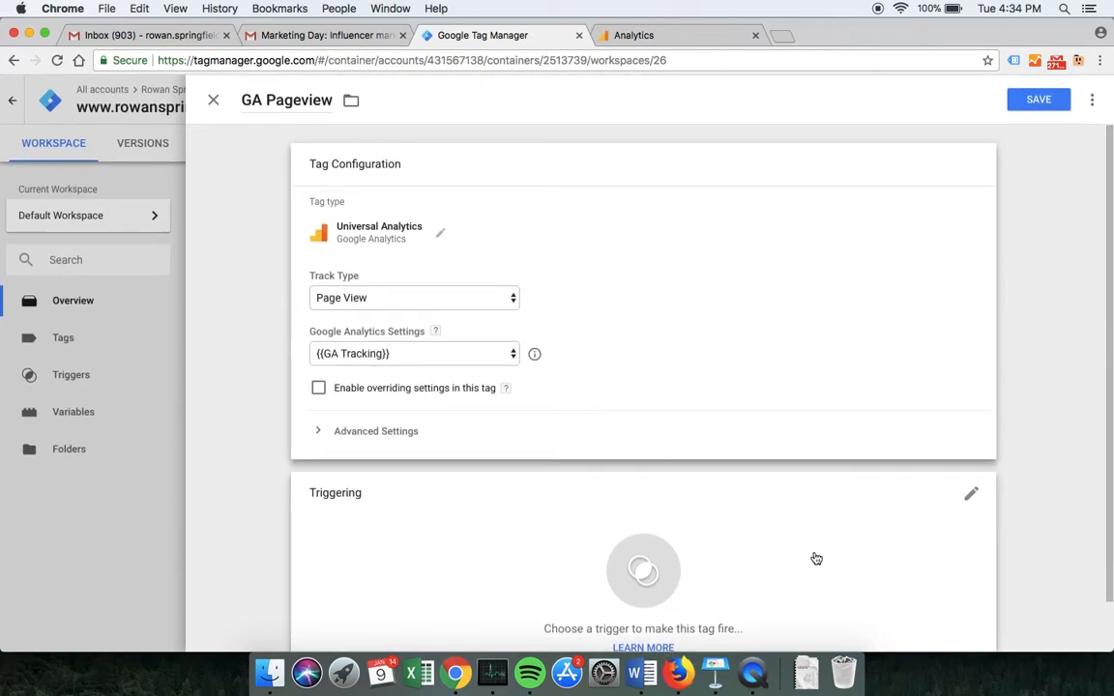
scroll(1006, 427, "down", 1)
scroll(995, 425, "down", 1)
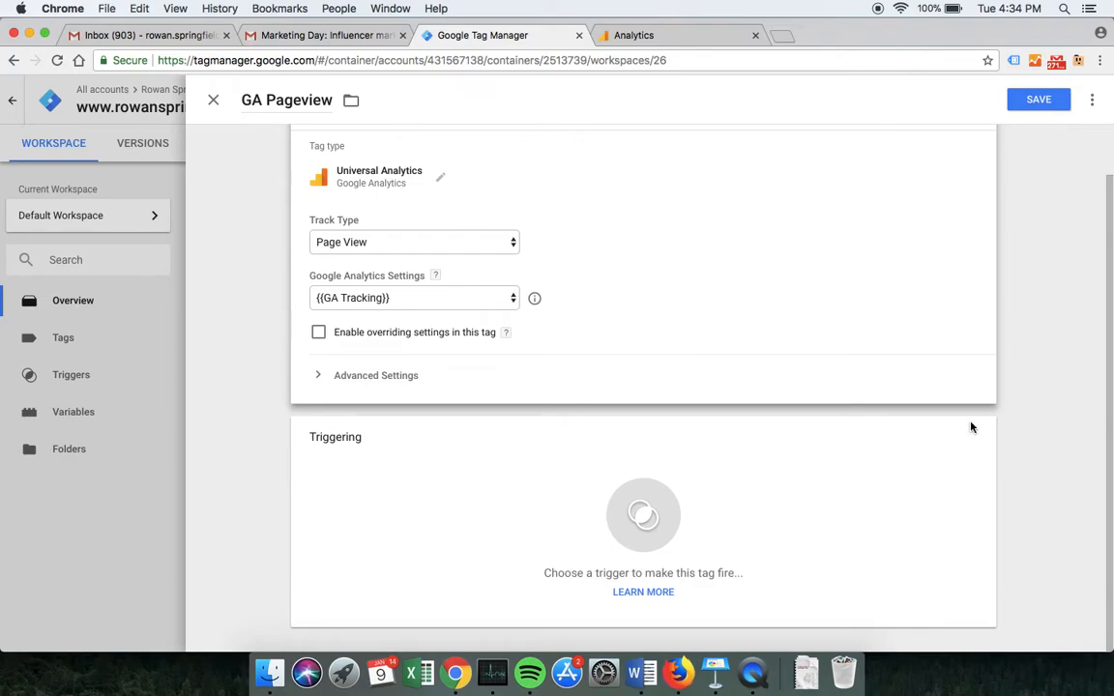
left_click(717, 509)
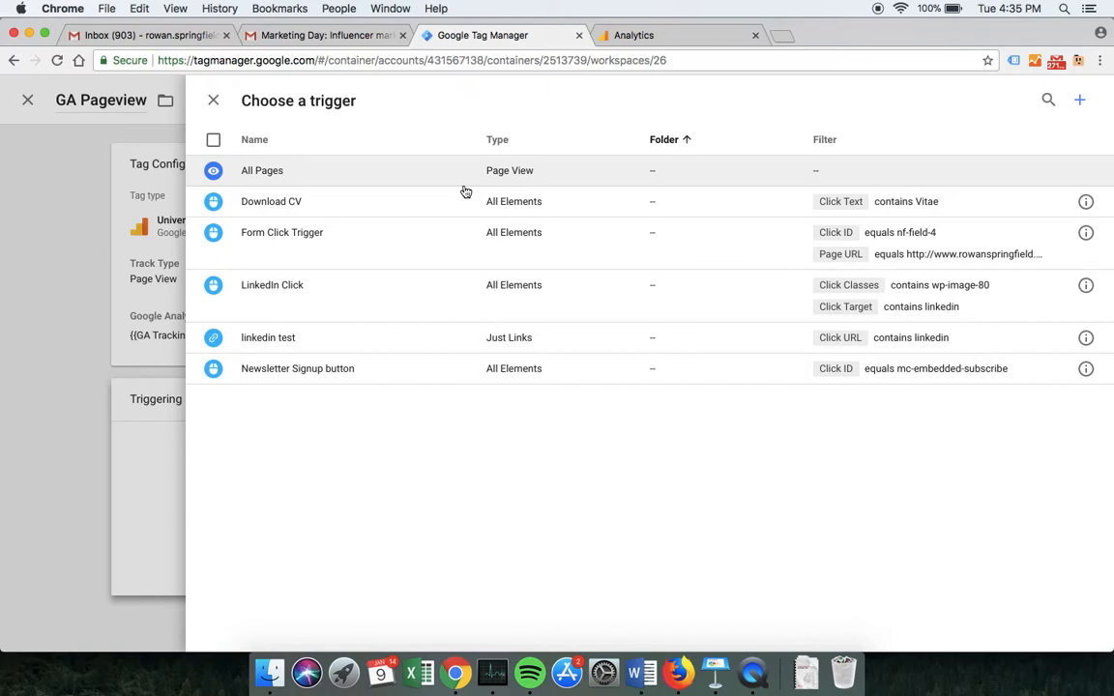
left_click(400, 175)
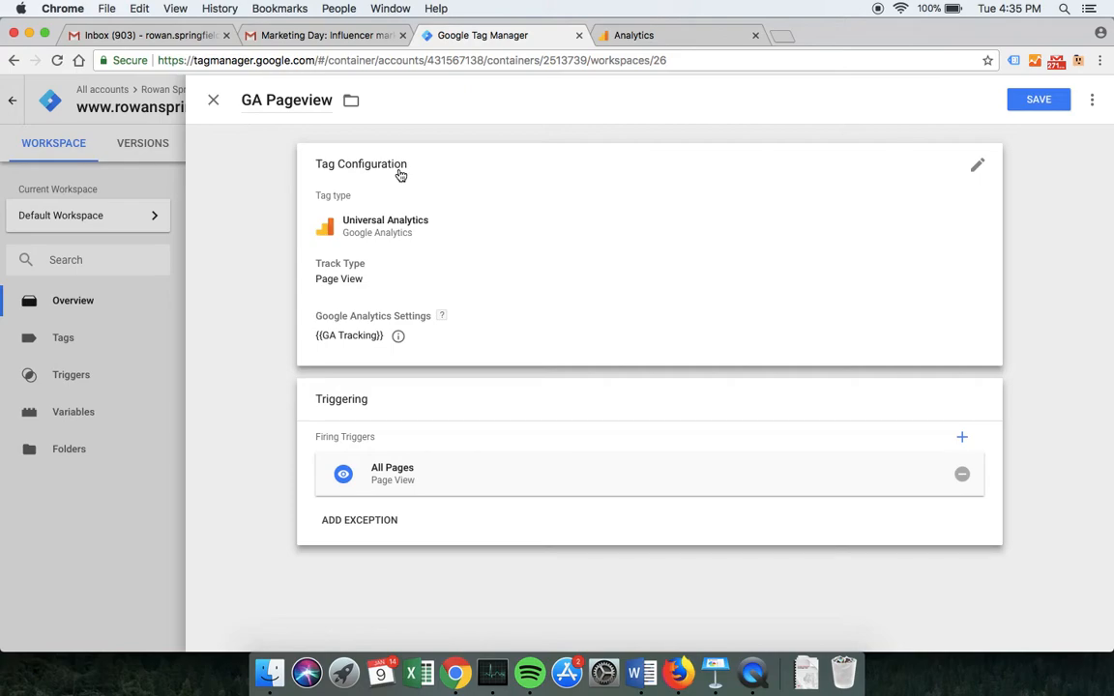
left_click(1037, 101)
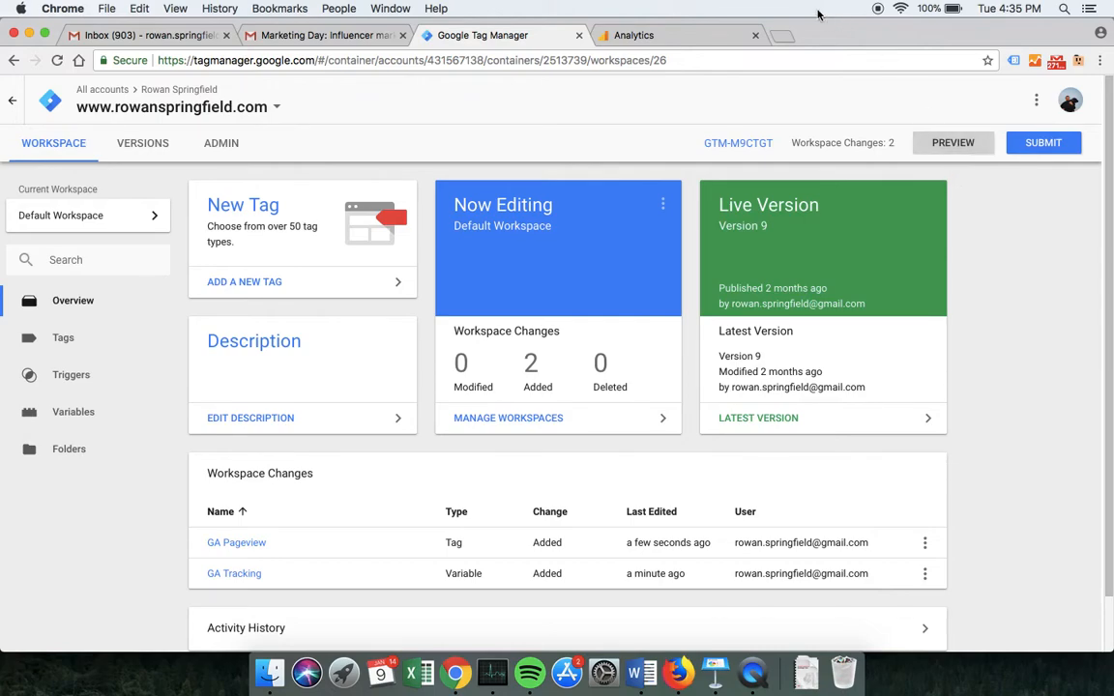
Open the container's website homepage in a new browser tab
left_click(780, 36)
type("ro")
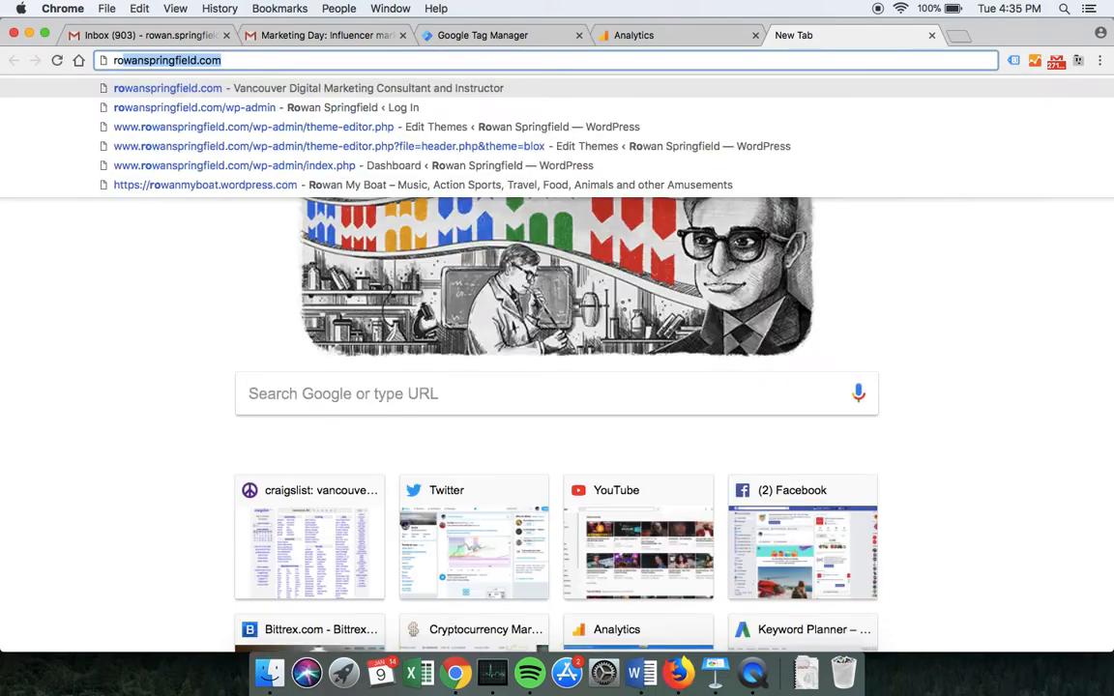
key("Return")
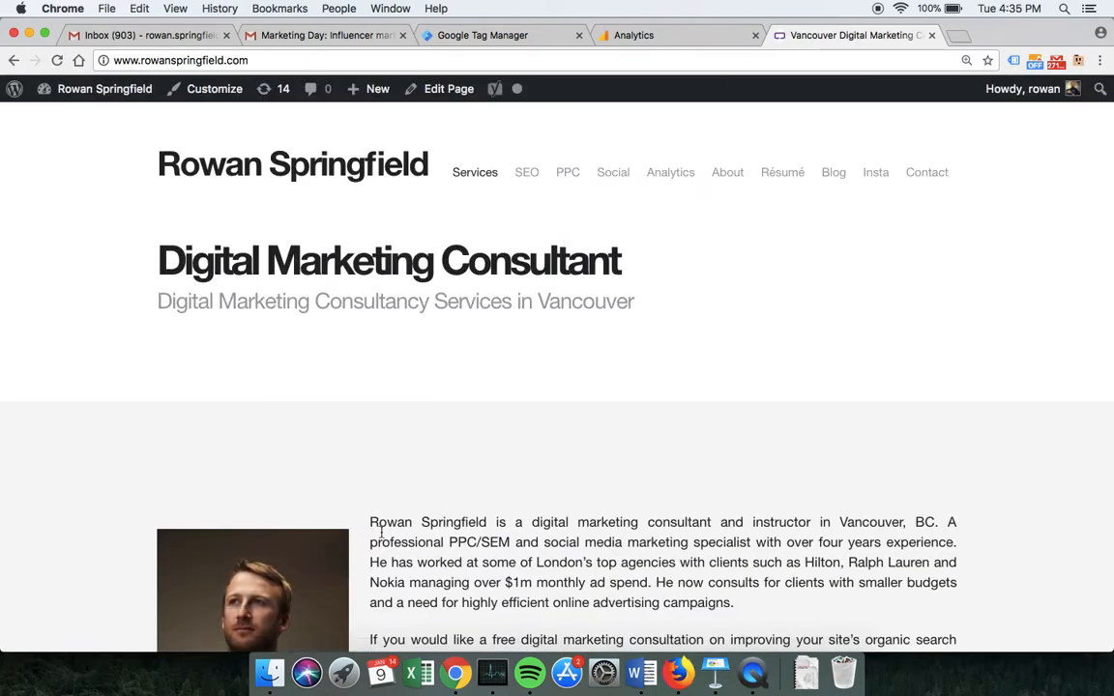
Enable preview mode for the Default Workspace in Google Tag Manager and return to the website's homepage
left_click(497, 36)
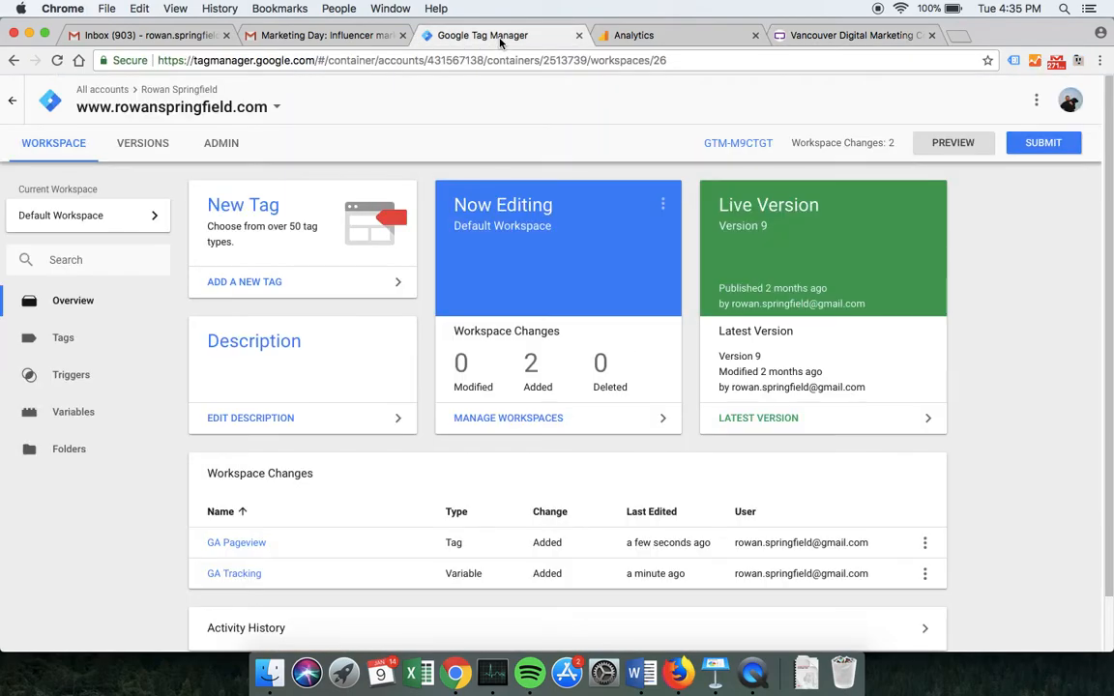
left_click(949, 143)
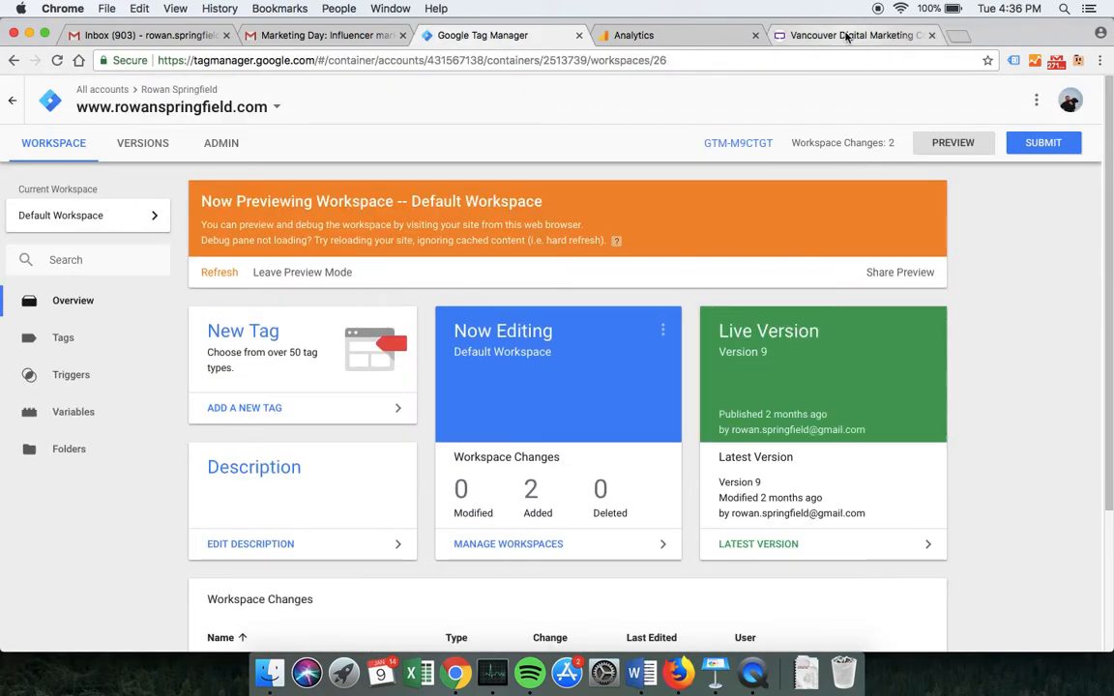
left_click(847, 36)
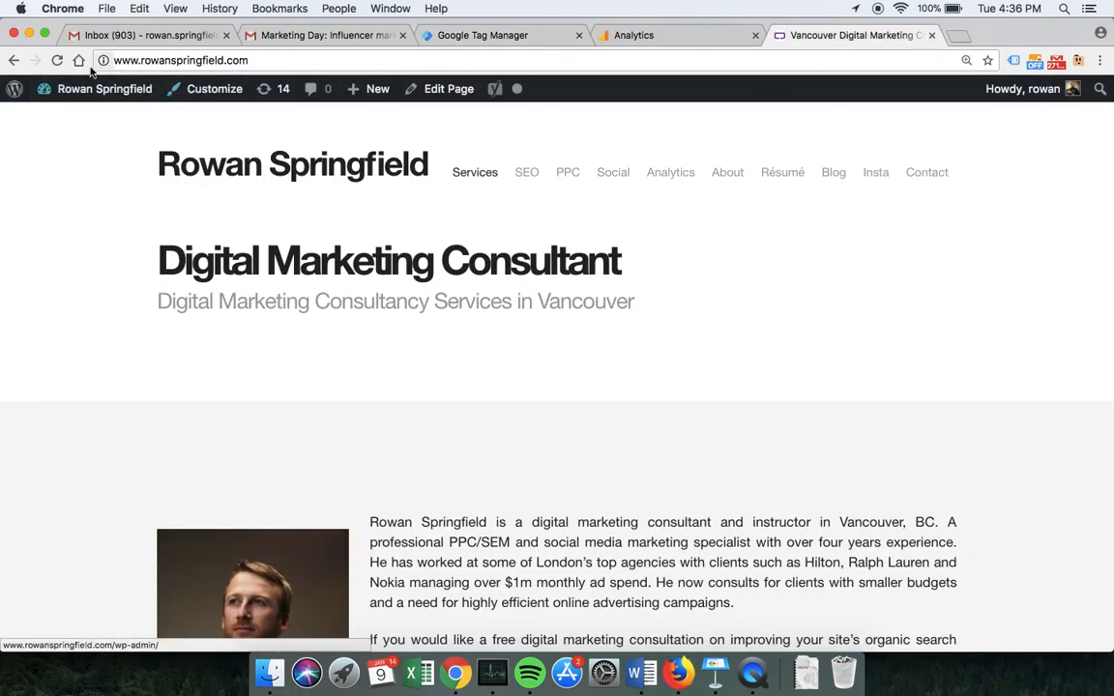
Reload the website's homepage and check the tags fired in the Tag Manager debug pane
left_click(56, 60)
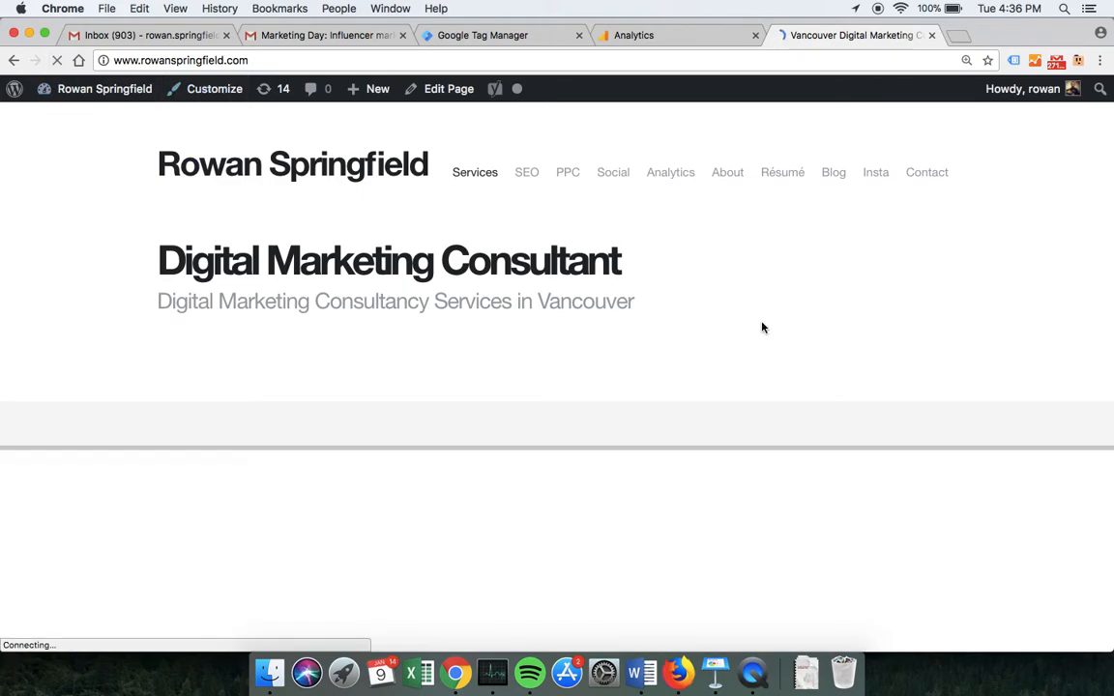
scroll(762, 328, "down", 2)
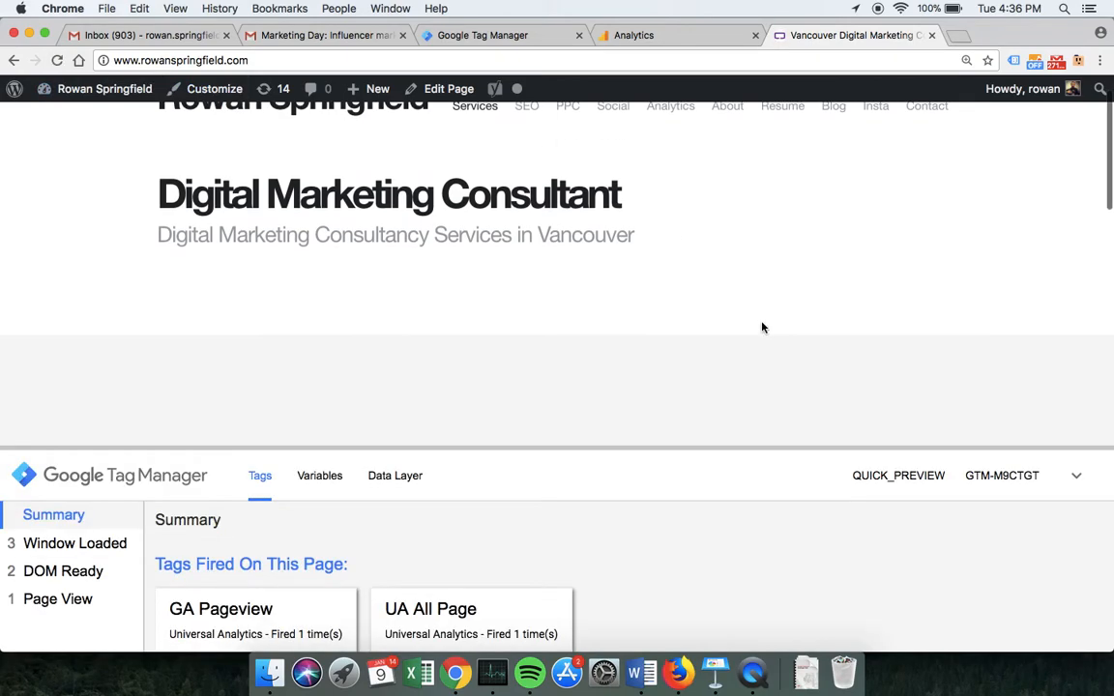
scroll(646, 545, "down", 1)
scroll(645, 546, "down", 1)
scroll(646, 546, "up", 1)
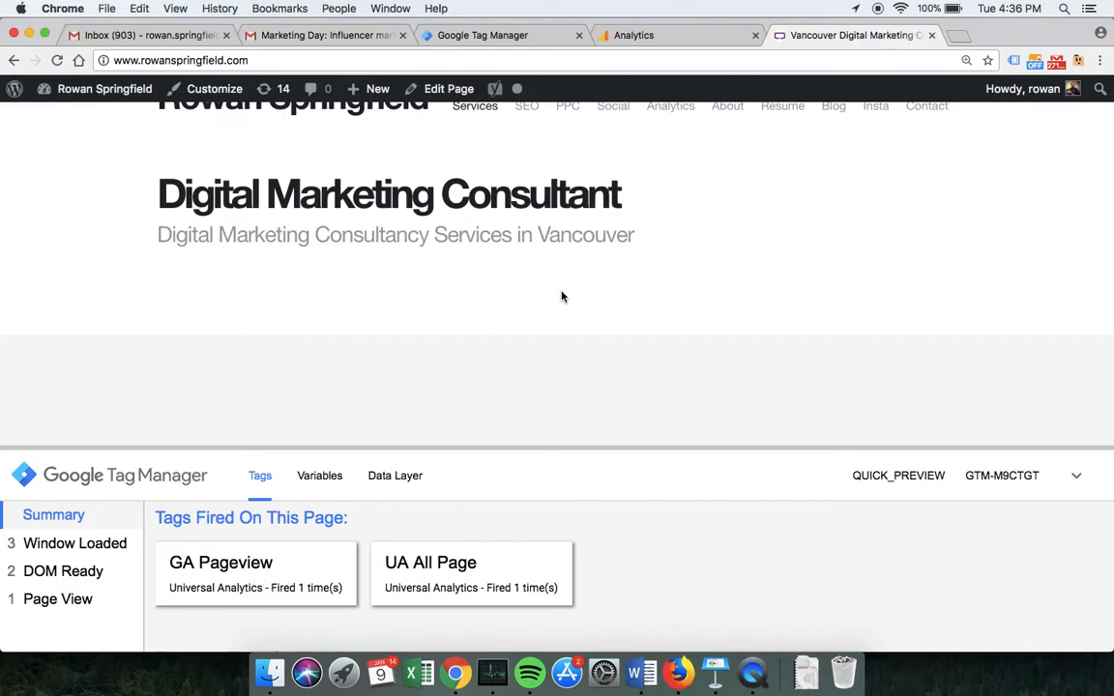
Visit the site's SEO and Analytics pages to check which tags fire on each
scroll(559, 293, "up", 2)
left_click(528, 173)
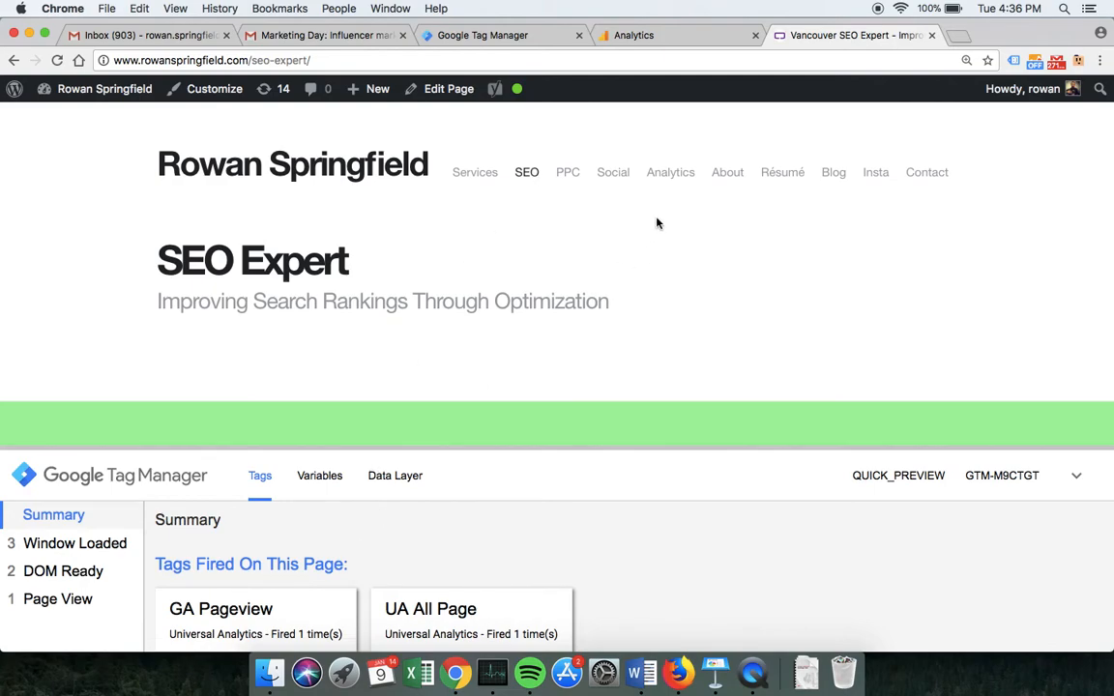
left_click(659, 177)
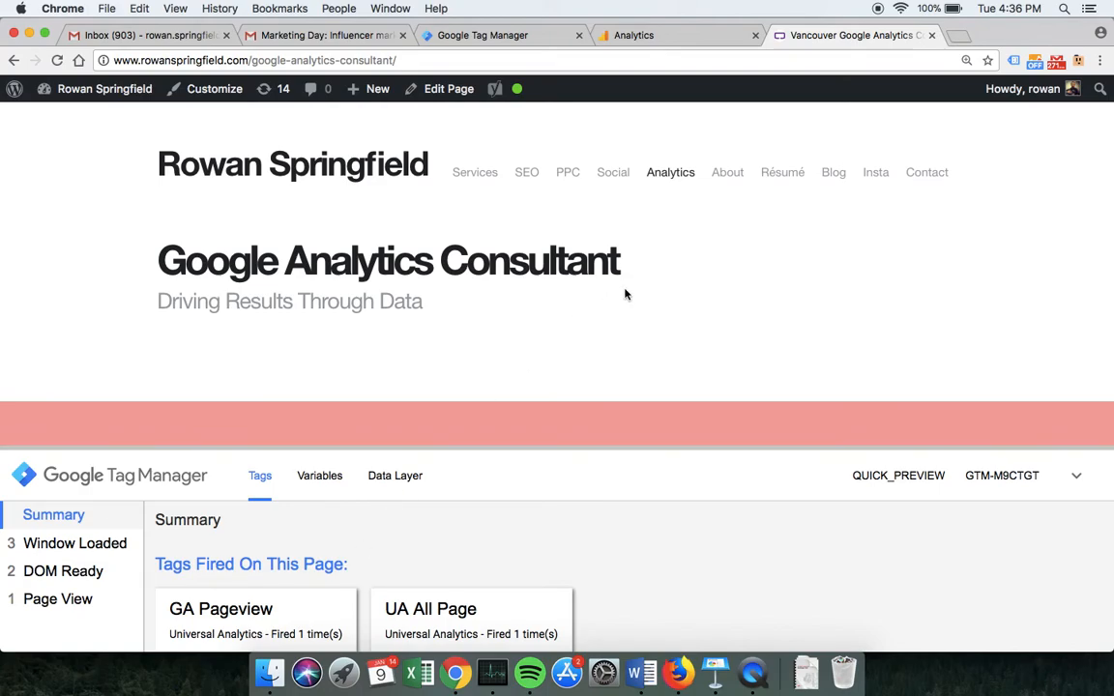
Return to Google Tag Manager and leave preview mode for the Default Workspace
left_click(518, 37)
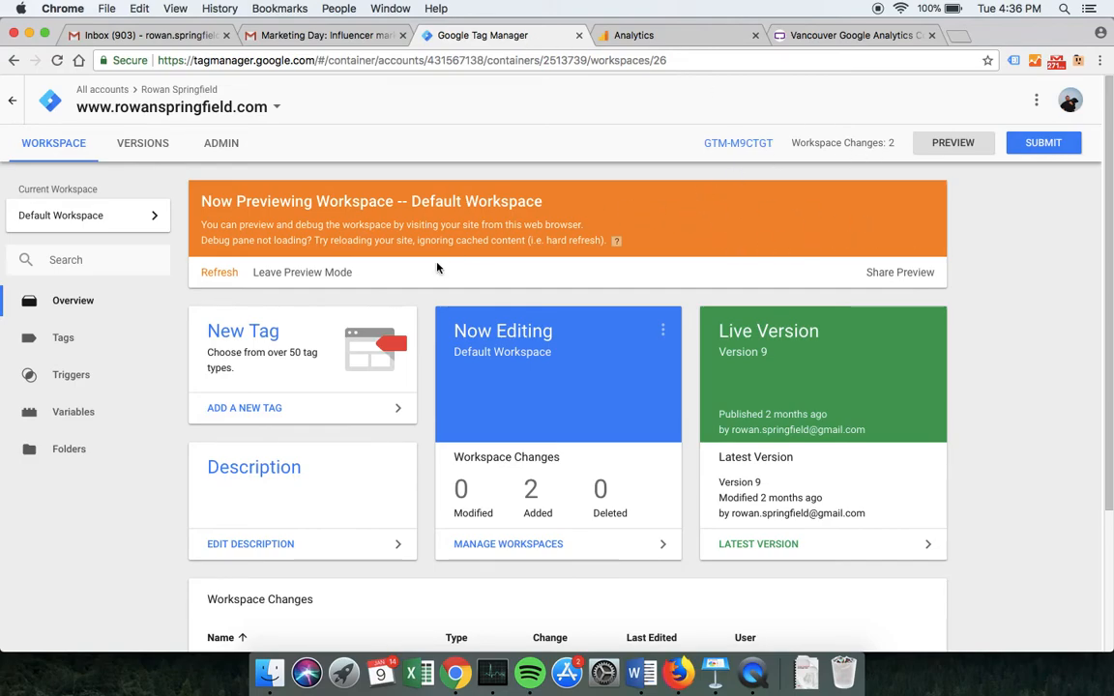
left_click(322, 276)
left_click(447, 238)
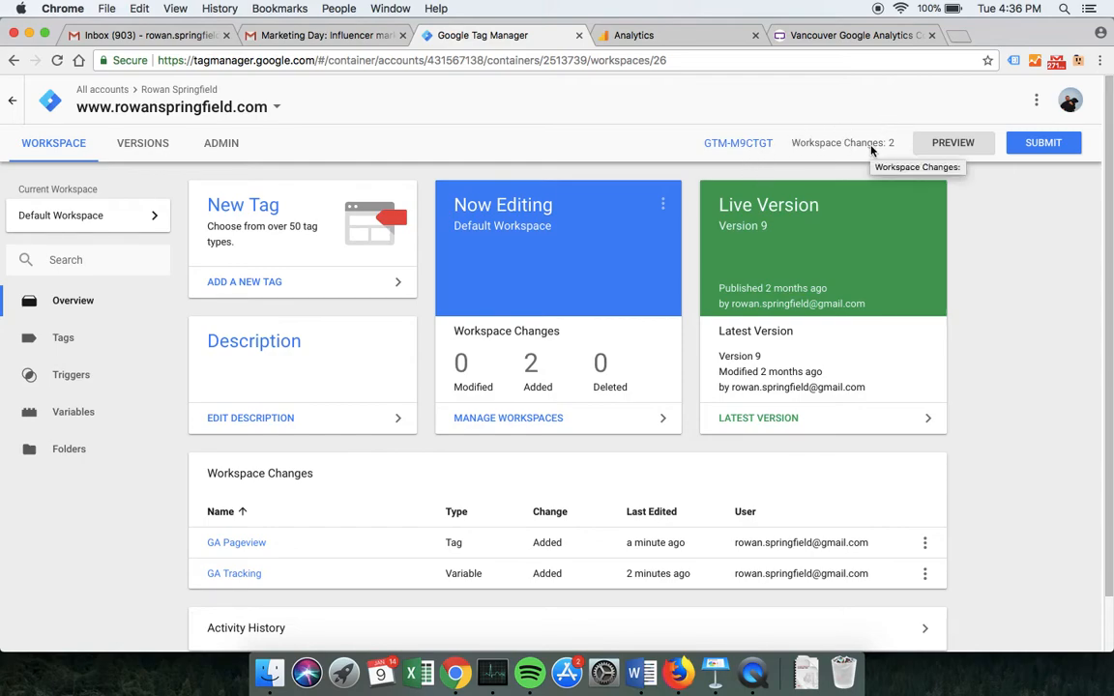
Submit and publish the workspace changes to the Live environment, skipping the version name and description
left_click(1044, 145)
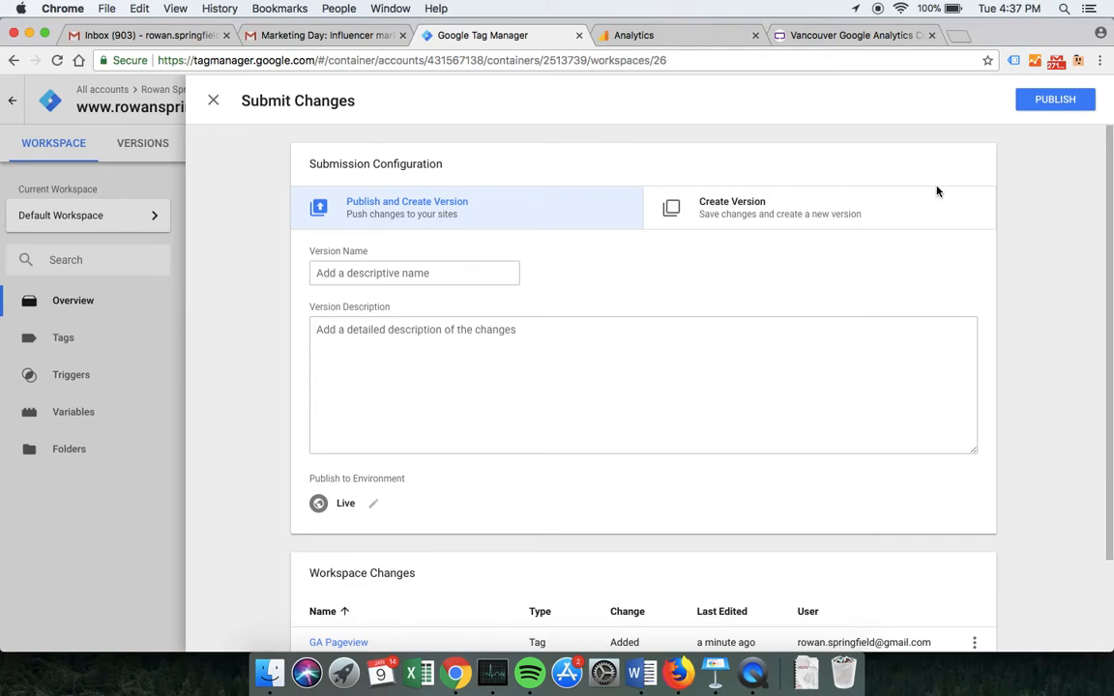
left_click(1048, 104)
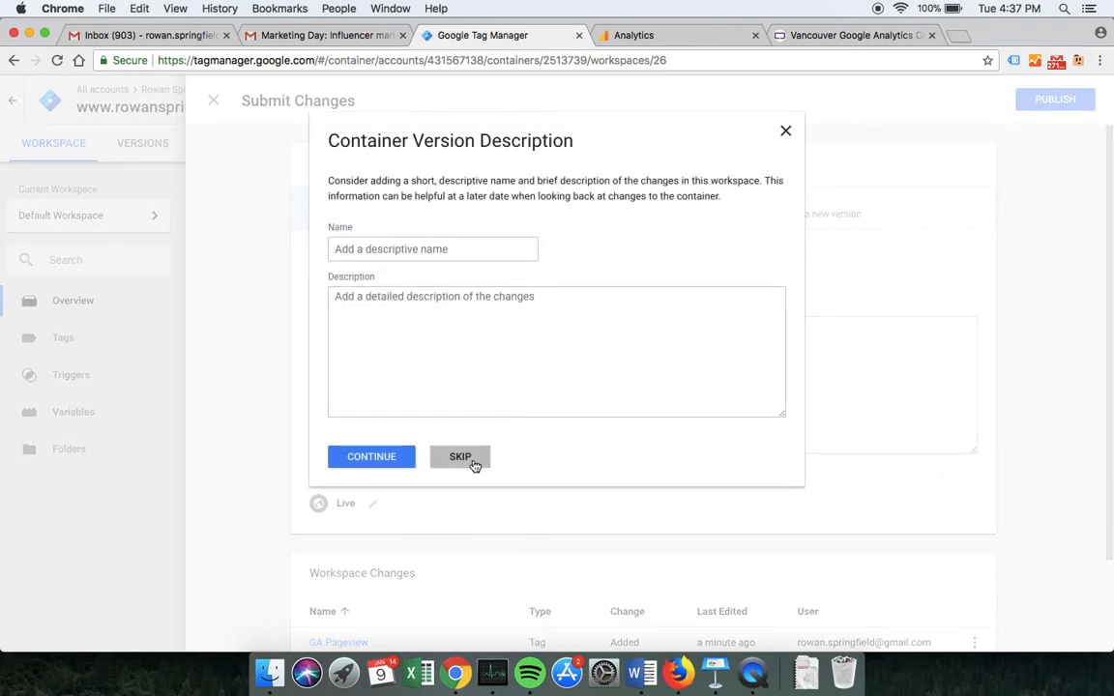
left_click(470, 461)
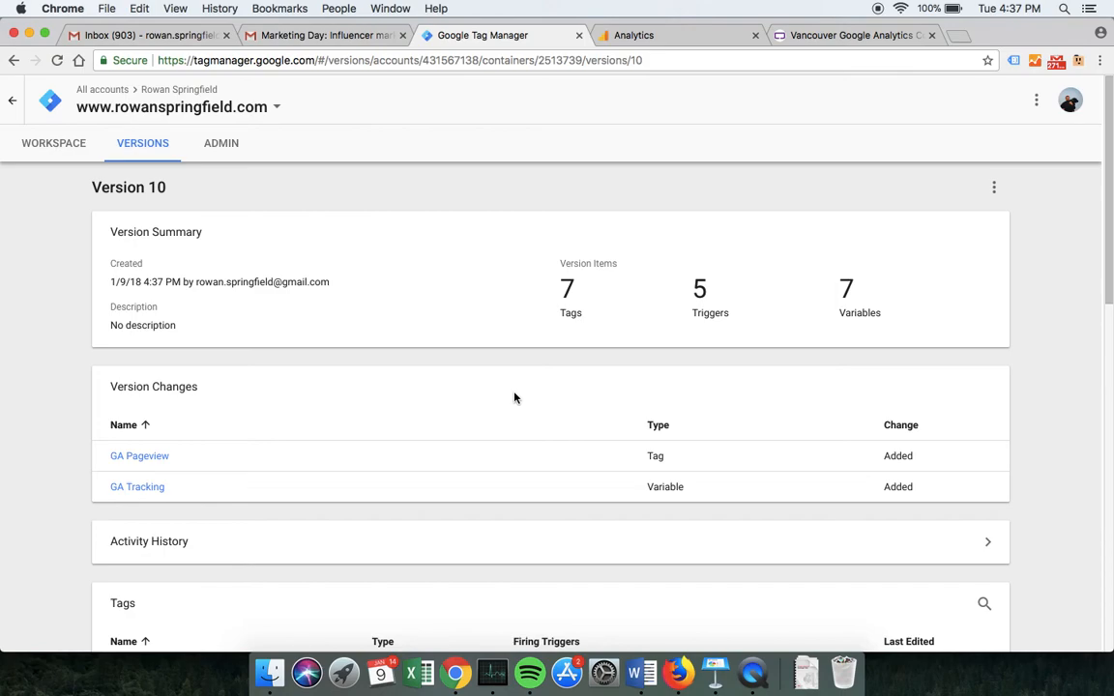
Switch to Google Analytics and open the Real-Time Overview report for the All Web Site Data view
left_click(670, 39)
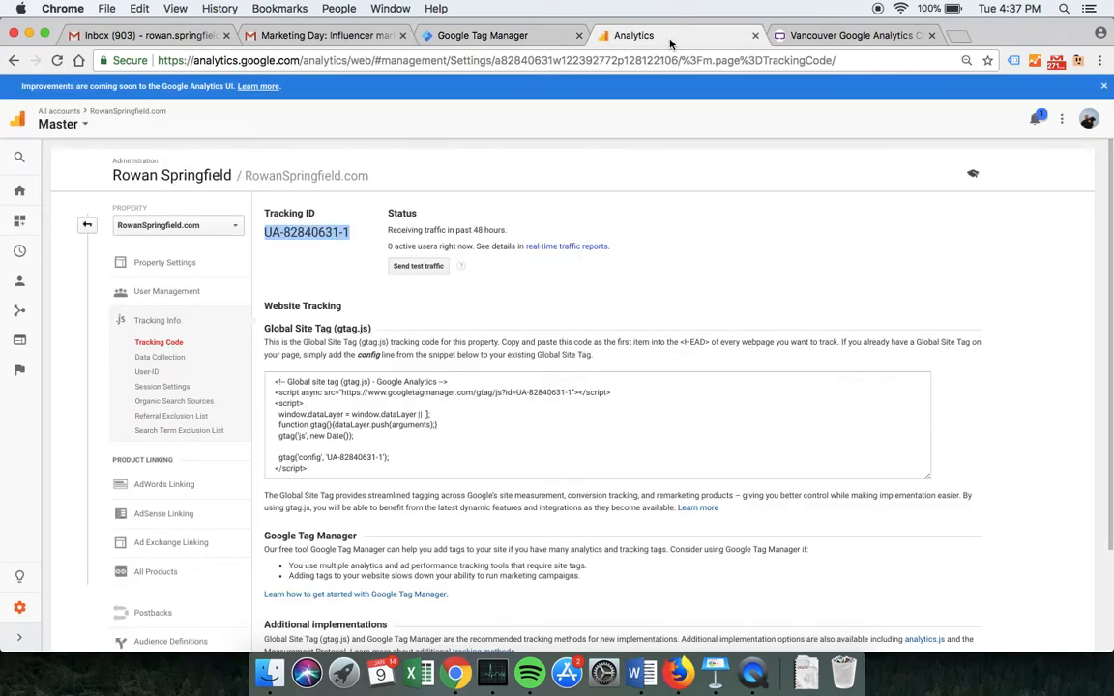
left_click(20, 255)
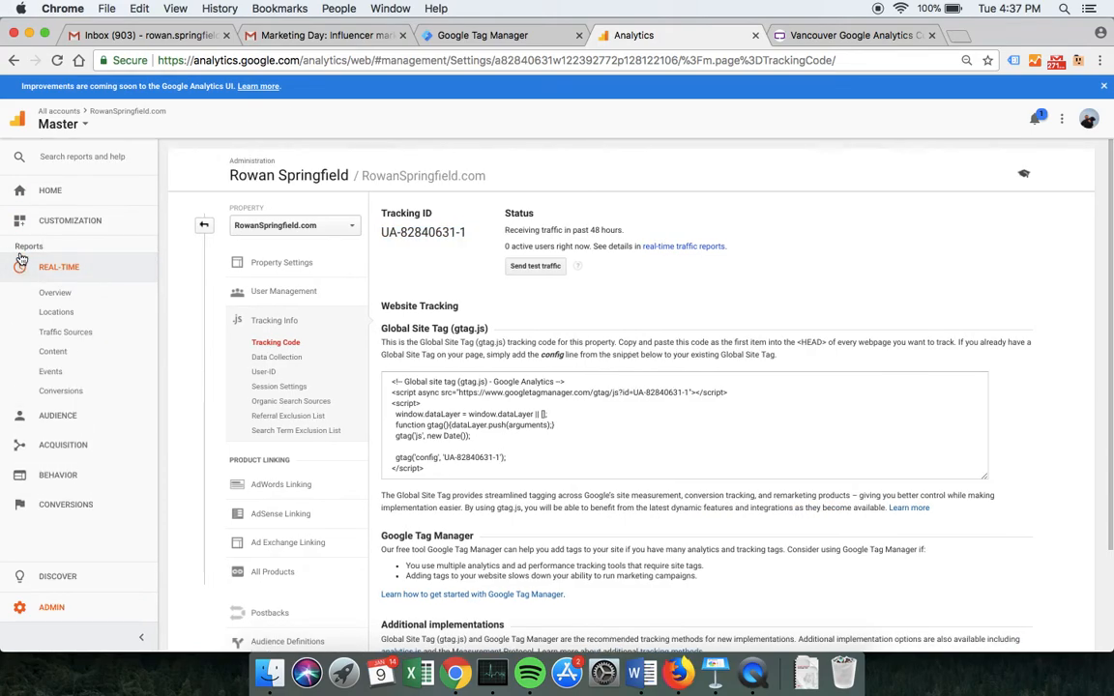
left_click(56, 293)
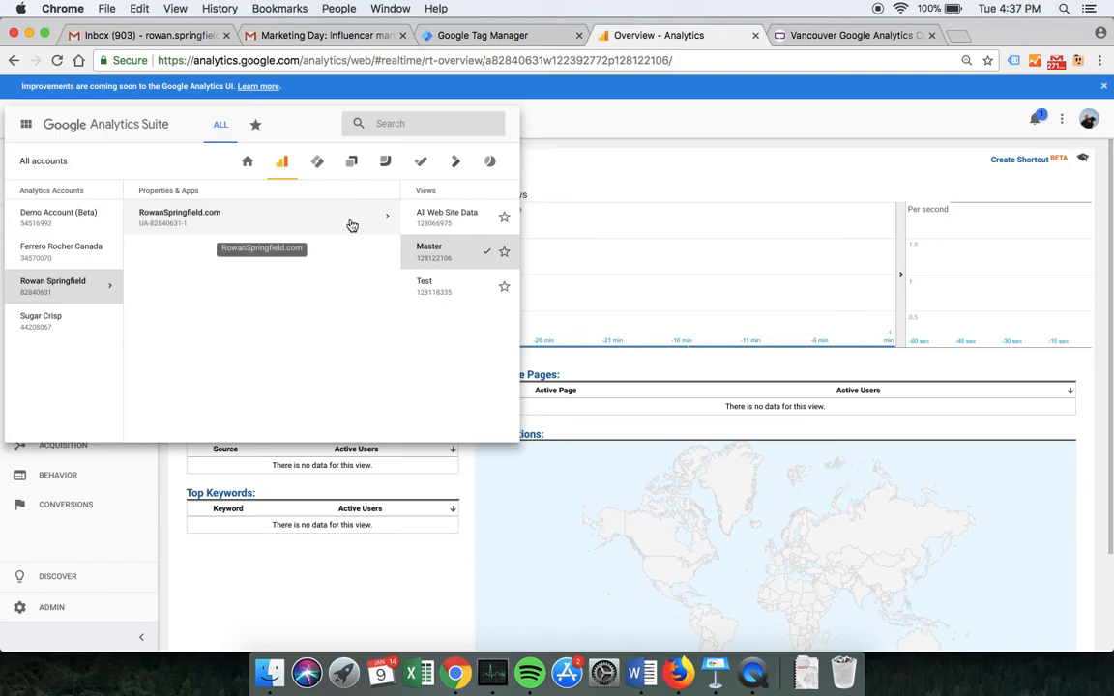
left_click(445, 218)
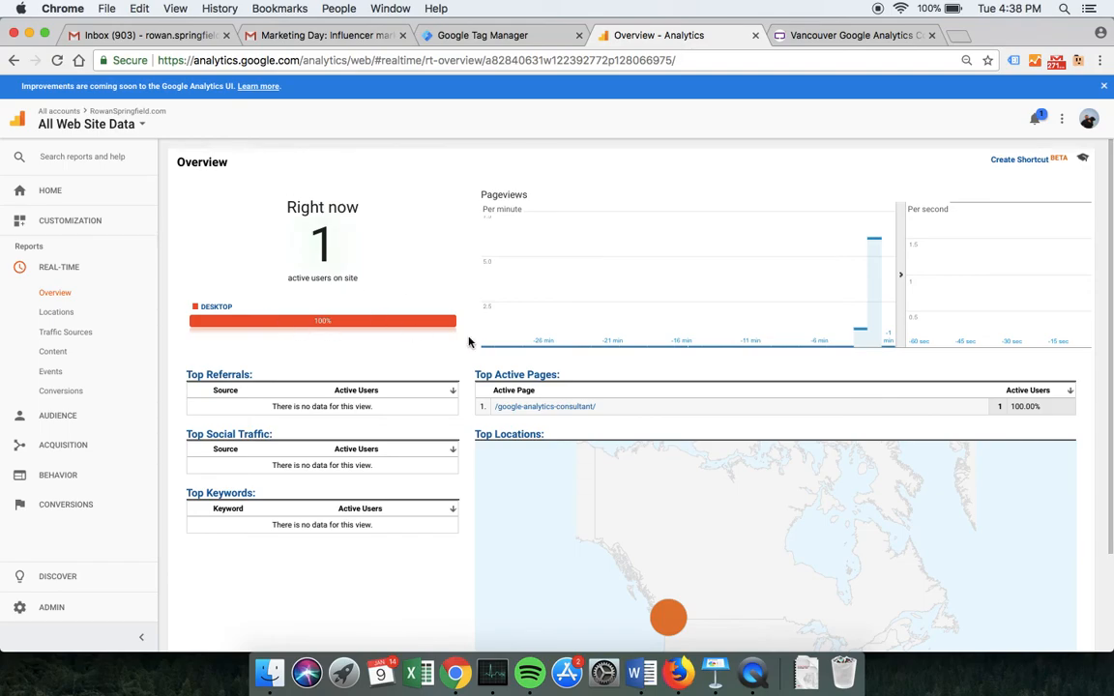
Compare the page open on the website with the active page listed in the Real-Time Overview report
left_click(851, 36)
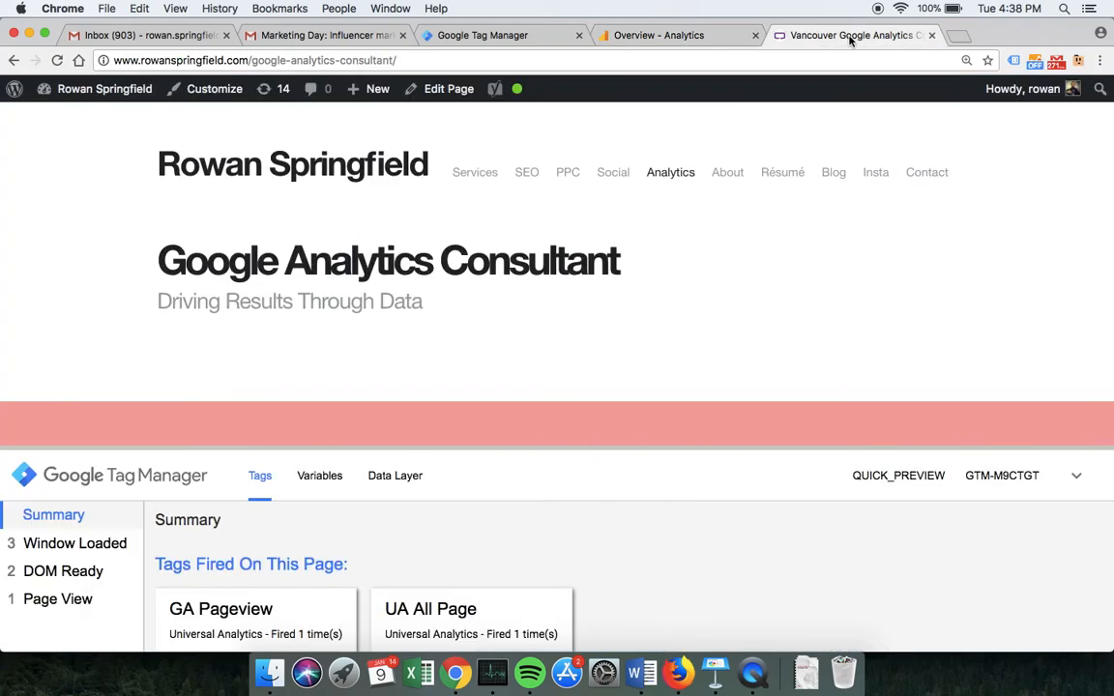
left_click(714, 36)
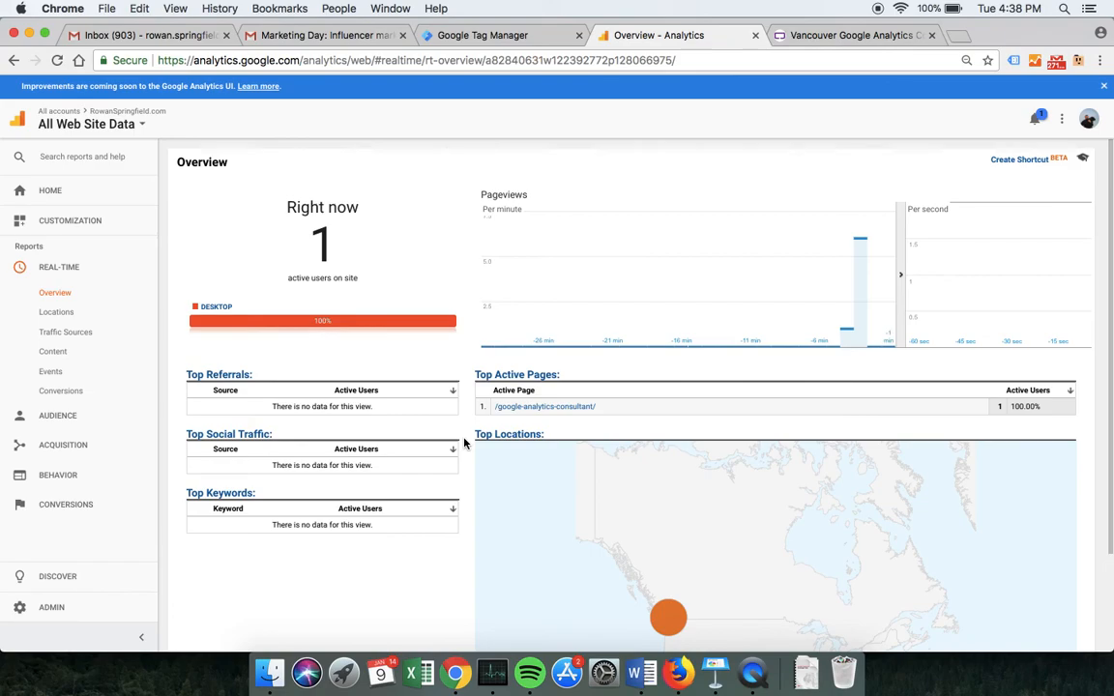
left_click(818, 43)
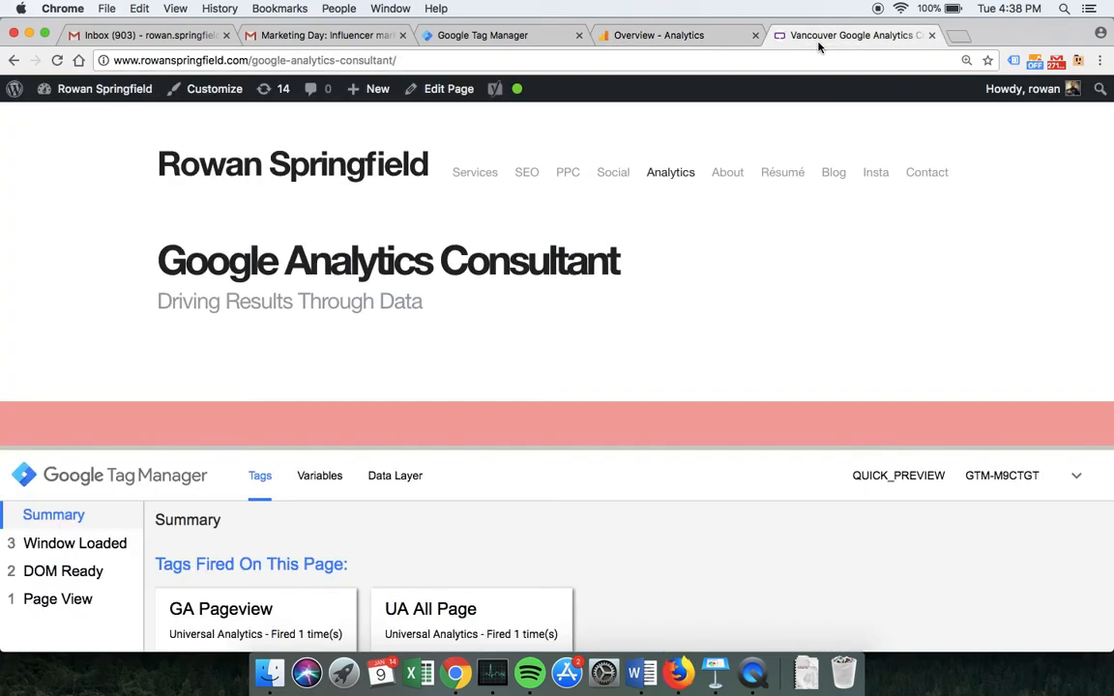
left_click(665, 38)
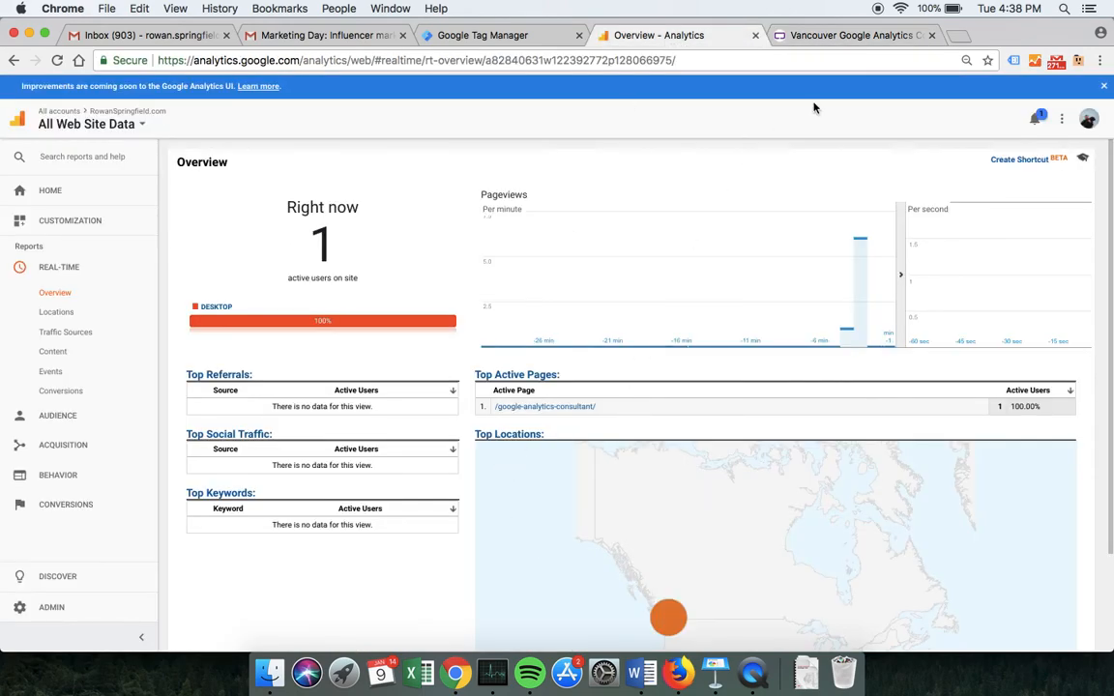